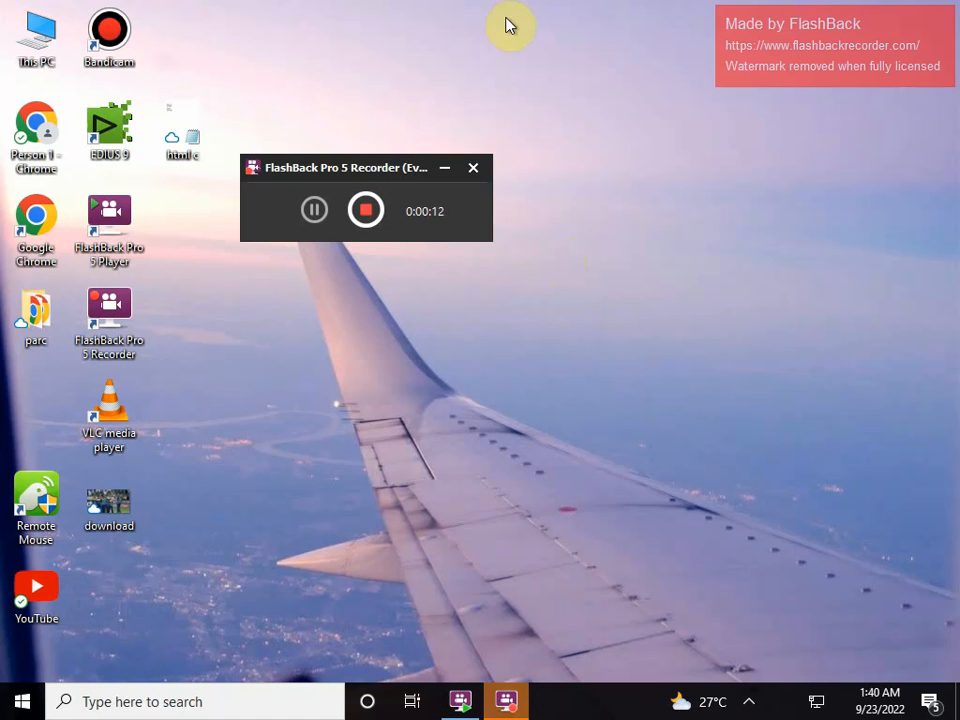
Step: Open Notepad and insert three blank lines at the start of the new document
click(229, 701)
text(no)
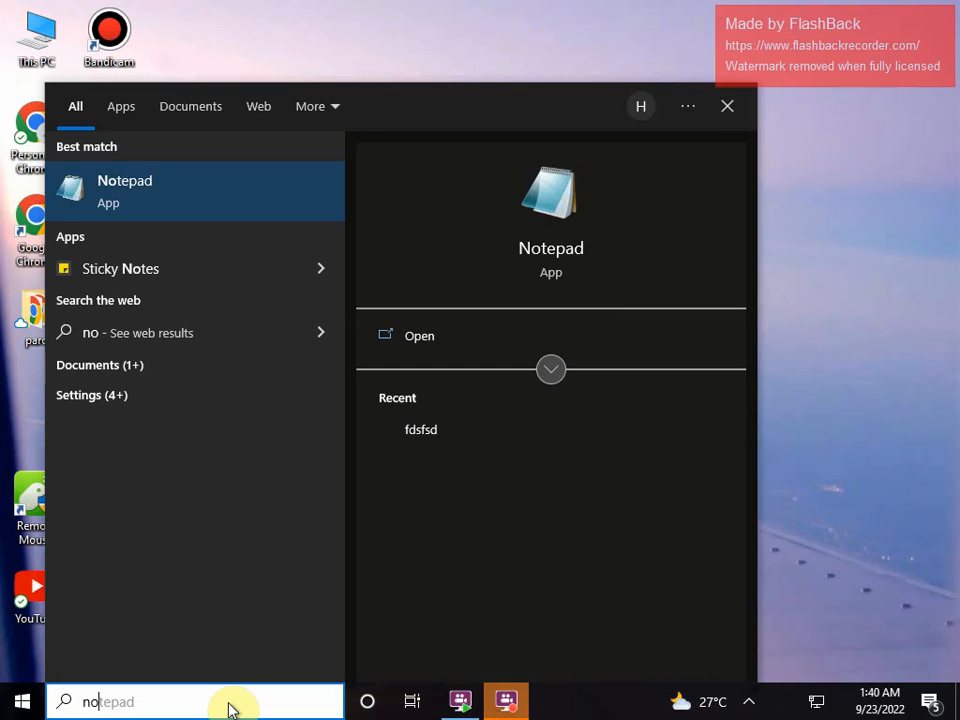
key(Return)
key(Return)
key(Return)
key(Return)
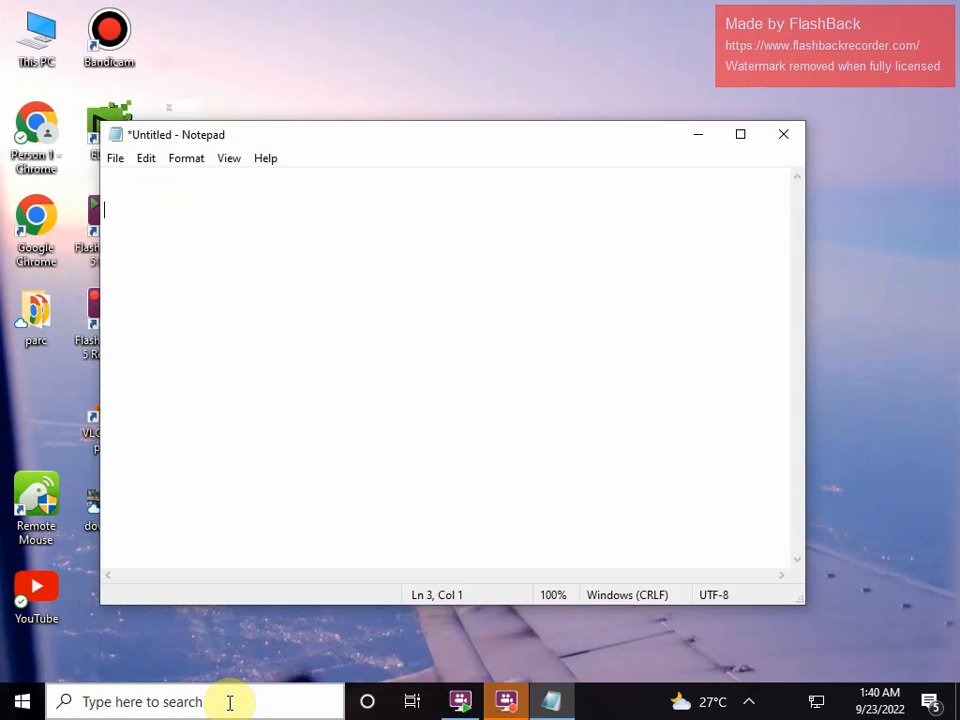
Step: Write the heading "mysql database" on the line below the blank lines
text(database)
key(Left)
key(Left)
key(Left)
key(Left)
key(Left)
key(Left)
key(Left)
key(Left)
text(my)
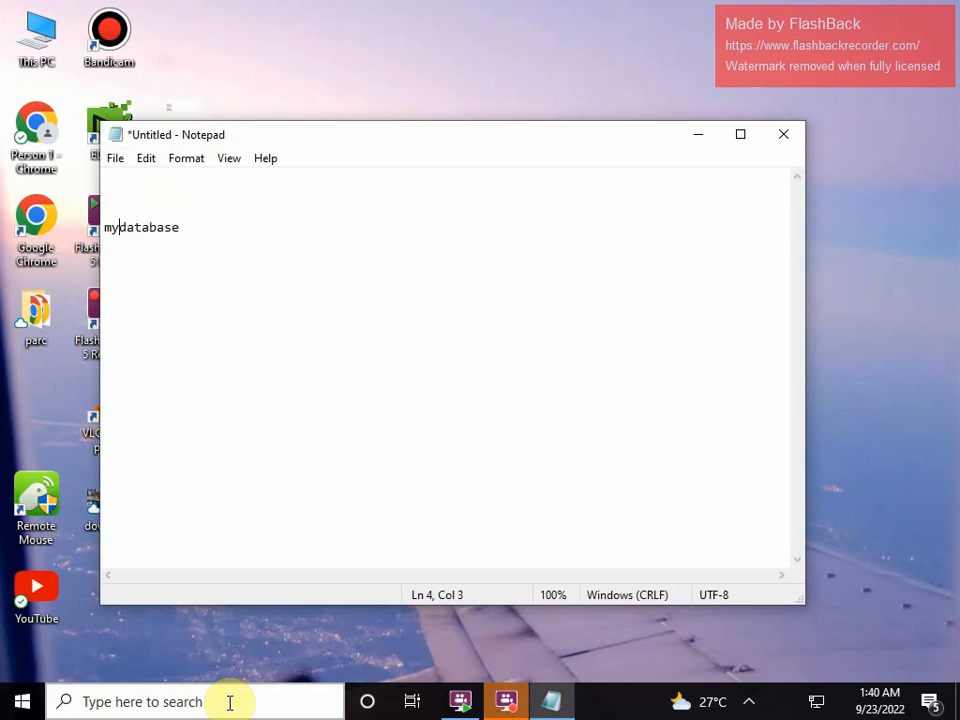
text(sql)
key(Return)
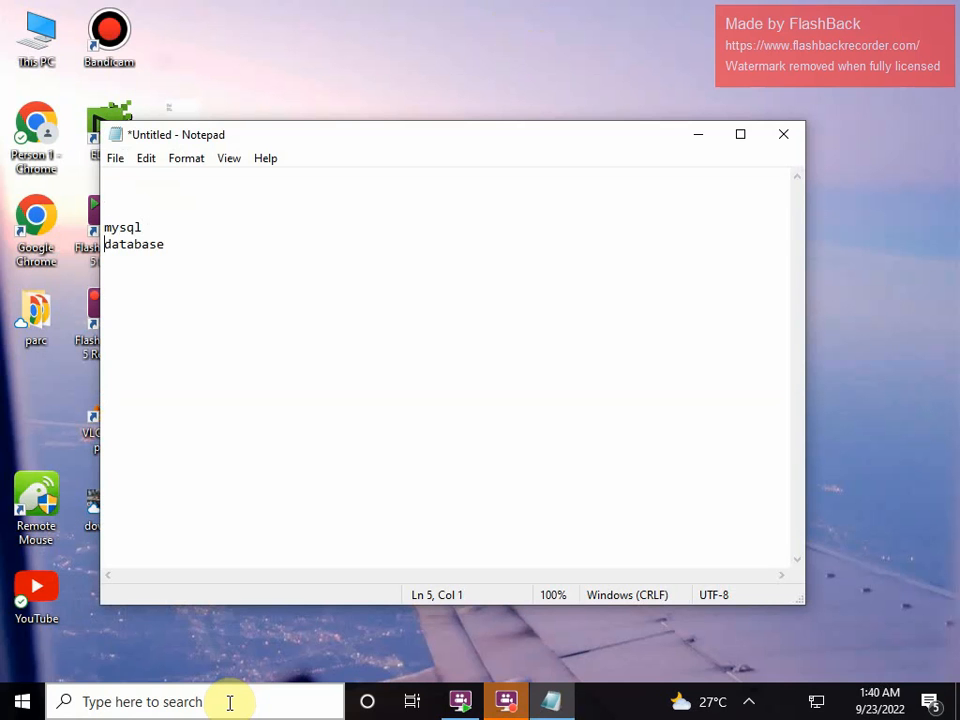
key(BackSpace)
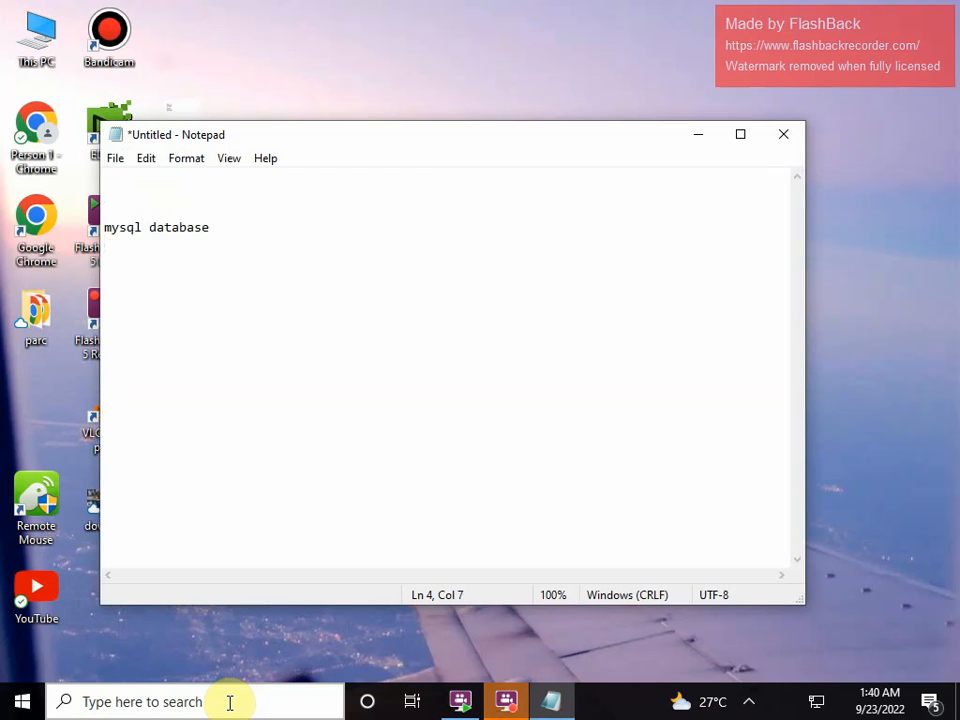
key(Left)
key(Left)
key(Right)
key(Left)
key(Left)
key(Right)
key(Left)
key(Left)
key(Left)
key(Right)
key(shift+Left)
key(shift+Left)
key(Right)
key(Right)
key(Left)
key(shift+Right)
key(shift+Right)
key(shift+Right)
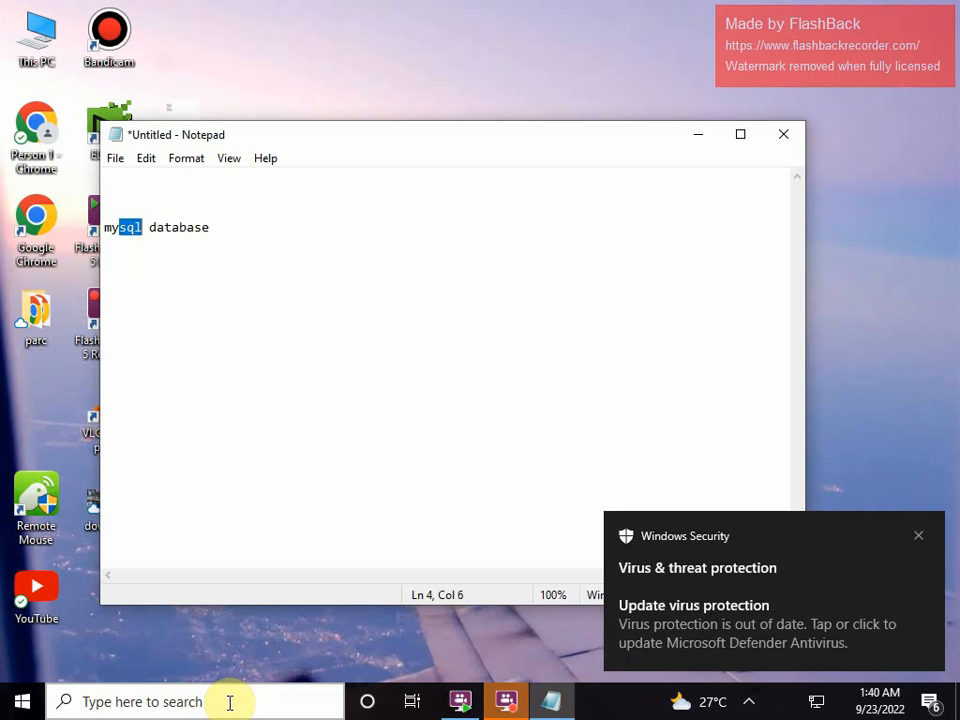
key(Left)
key(Left)
key(Left)
key(Right)
key(Right)
key(Right)
key(Left)
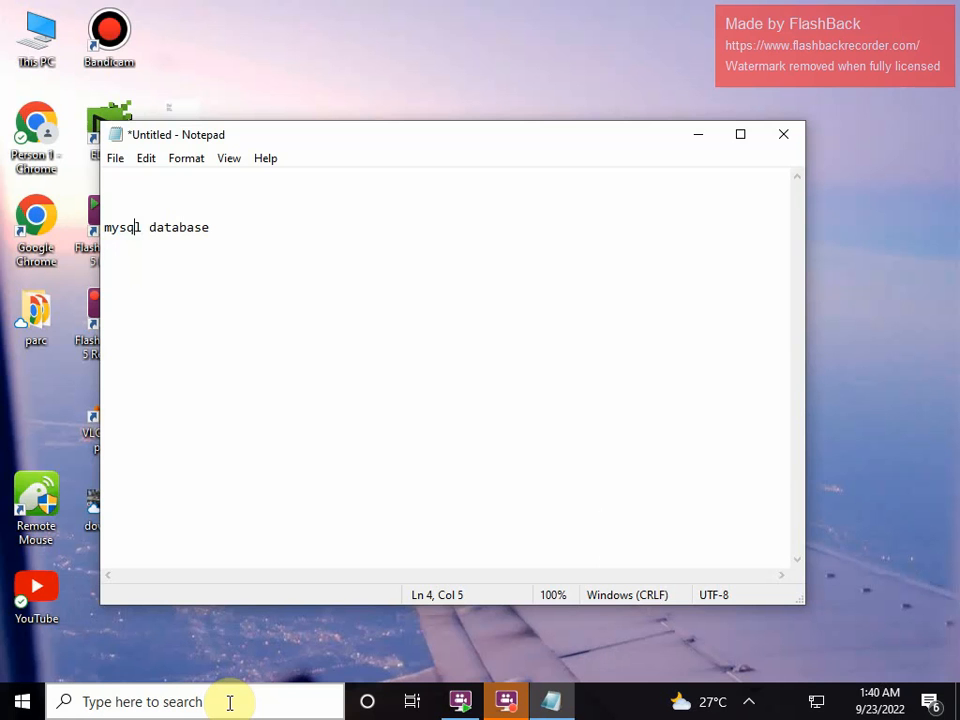
key(Right)
key(Left)
key(Right)
key(Left)
key(Right)
key(Left)
key(Right)
key(shift+Left)
key(shift+Left)
key(shift+Left)
key(Right)
key(Left)
key(Left)
key(Right)
Step: Add the text "data base" under the "mysql database" heading, leaving one blank line between them
key(Right)
key(Right)
key(Right)
key(Right)
key(Right)
key(Right)
key(Right)
key(Right)
key(Right)
key(Right)
key(Return)
key(Return)
key(Up)
key(Up)
key(Right)
key(Right)
key(Right)
key(Right)
key(Right)
key(Right)
key(Right)
key(Right)
key(Right)
key(Right)
key(Right)
key(Right)
key(Right)
key(Right)
key(Right)
key(Right)
text(data base)
key(Left)
key(Left)
key(Left)
key(Left)
key(Left)
key(Right)
key(Left)
key(Left)
key(Right)
key(shift+Left)
key(shift+Left)
key(shift+Left)
key(shift+Left)
key(Right)
key(Left)
key(Right)
key(Right)
key(Right)
key(Left)
key(Right)
key(Right)
key(Right)
key(Right)
Step: Remove the space inside "data base" to make it the single word "database"
key(Left)
key(Left)
key(Left)
key(Left)
key(BackSpace)
key(Right)
key(Right)
key(Right)
key(Right)
key(Right)
Step: Extend the second text line to read "database= data store space"
key(Return)
key(Up)
key(Up)
key(Right)
key(Right)
key(Right)
key(Right)
key(Right)
key(Right)
key(Right)
key(Right)
text(= datat)
key(BackSpace)
key(BackSpace)
text(sto)
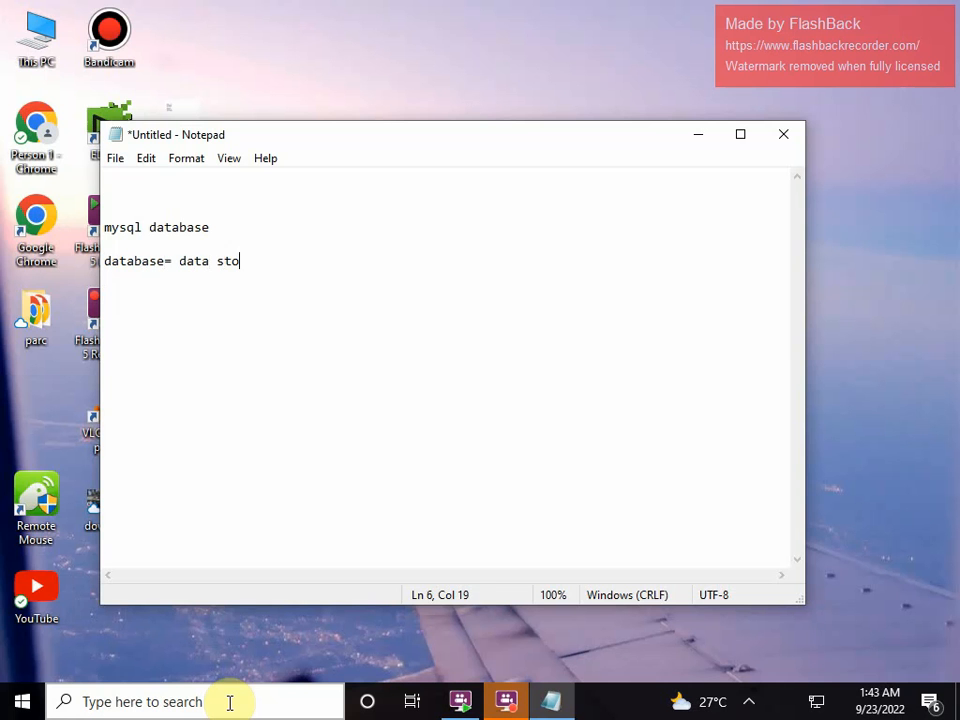
text(re space)
Step: Add the line "xammp download" below the database definition, leaving one blank line between them
key(Return)
key(Return)
key(Up)
key(Up)
key(Up)
key(Down)
key(Down)
text(xammp )
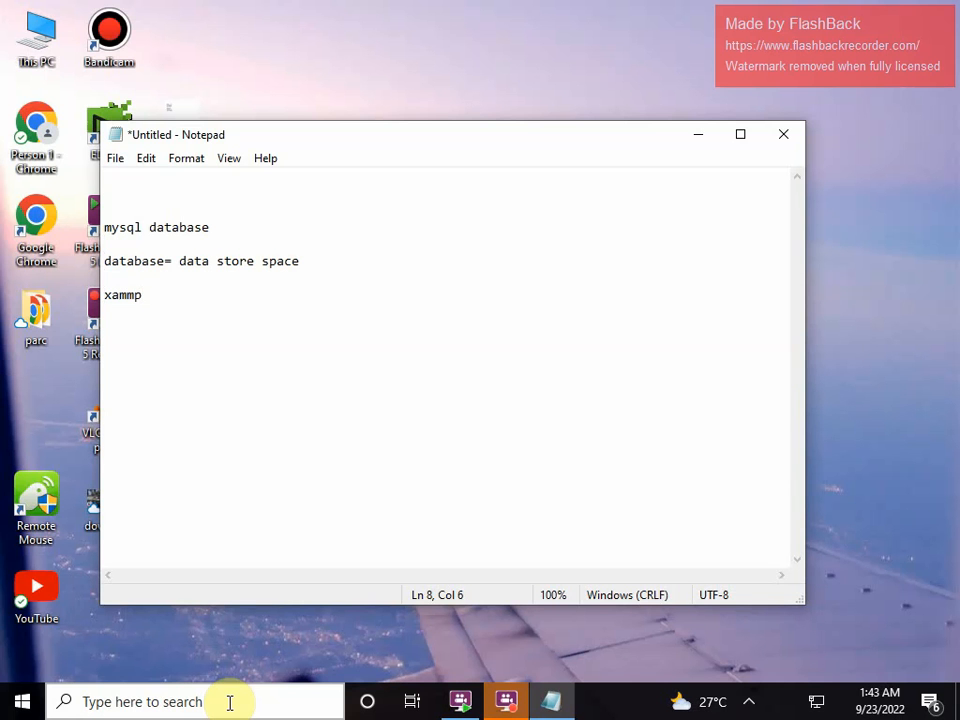
text(download)
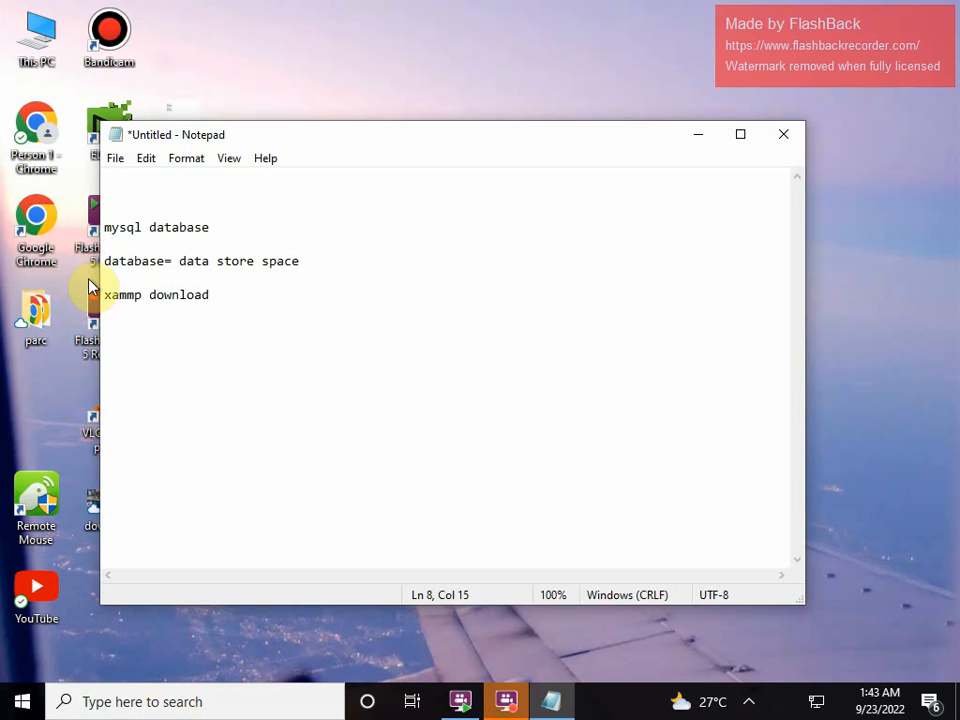
Step: Open a new Google Chrome window from the desktop
click(57, 153)
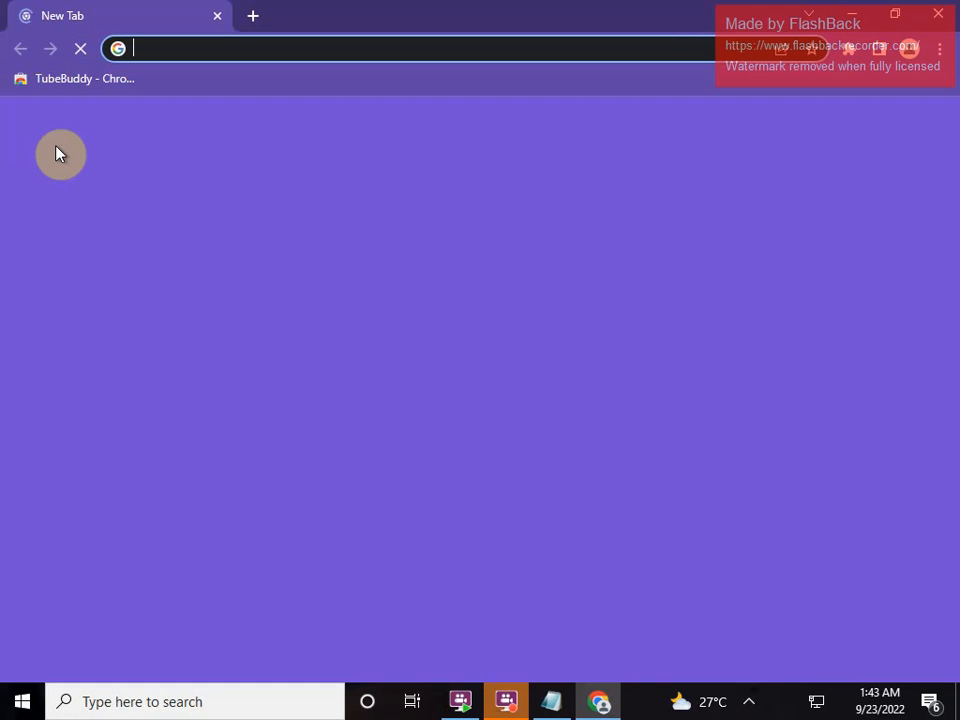
text(do)
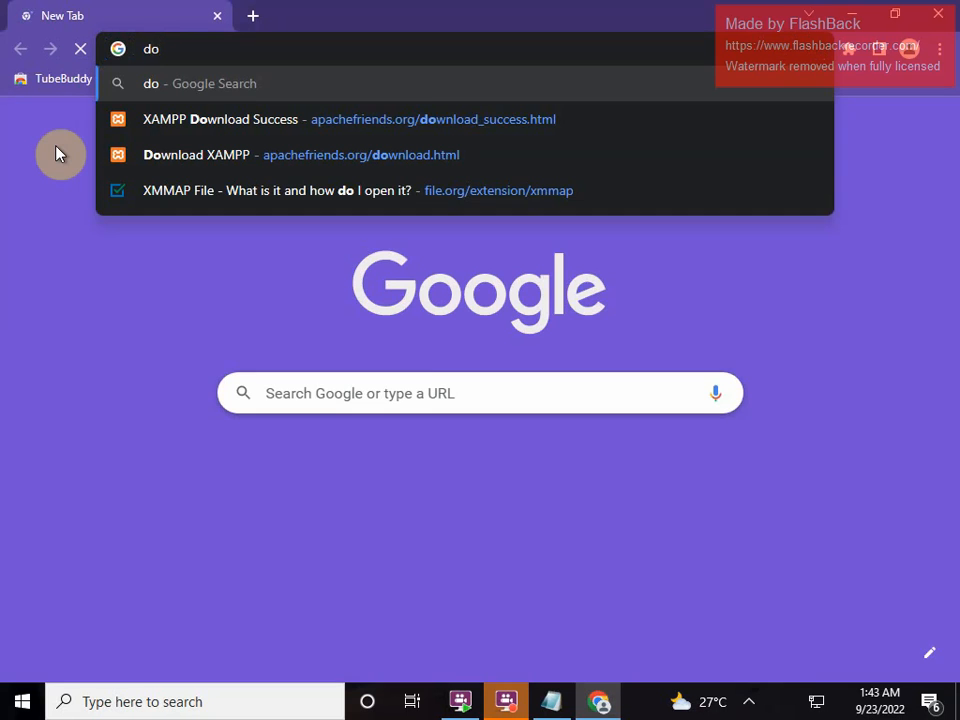
key(Down)
key(Return)
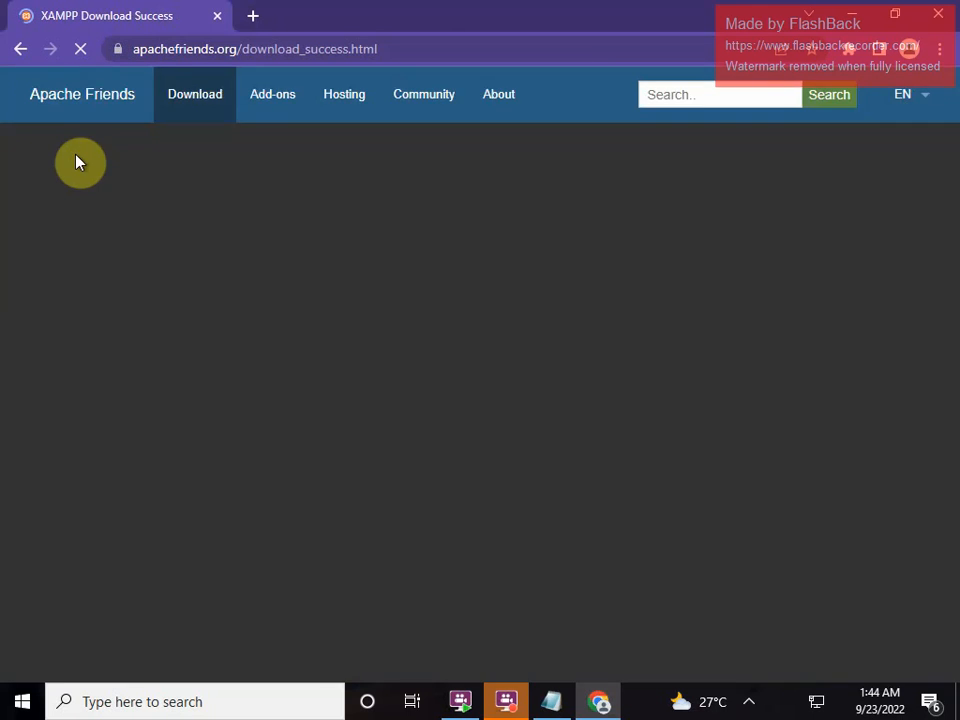
scroll(622, 430, down, 6)
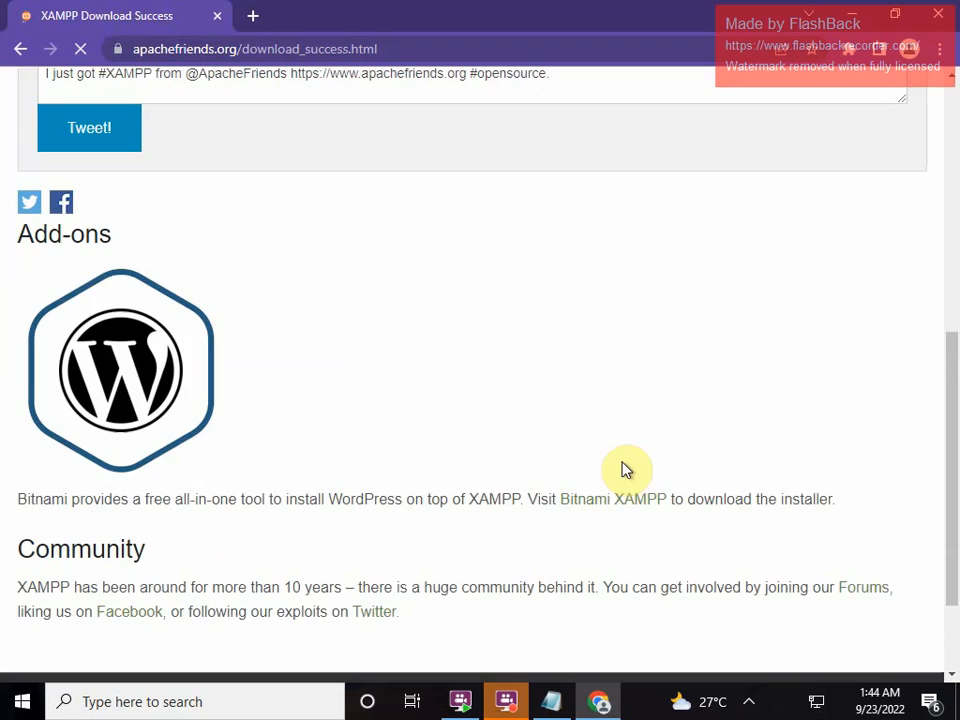
scroll(186, 463, up, 4)
scroll(183, 467, up, 5)
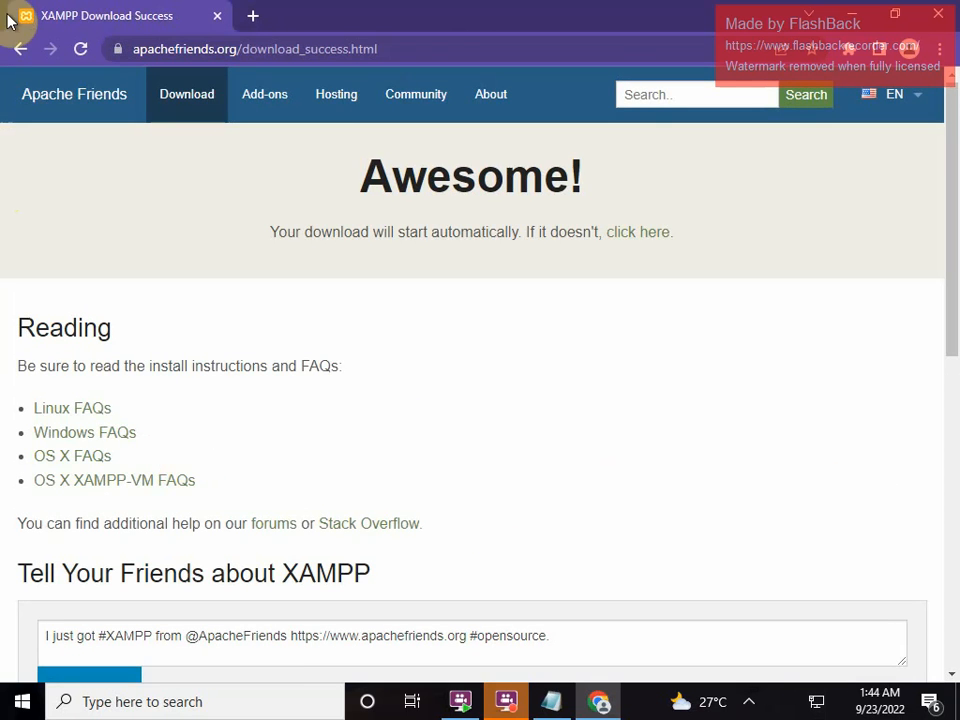
click(20, 47)
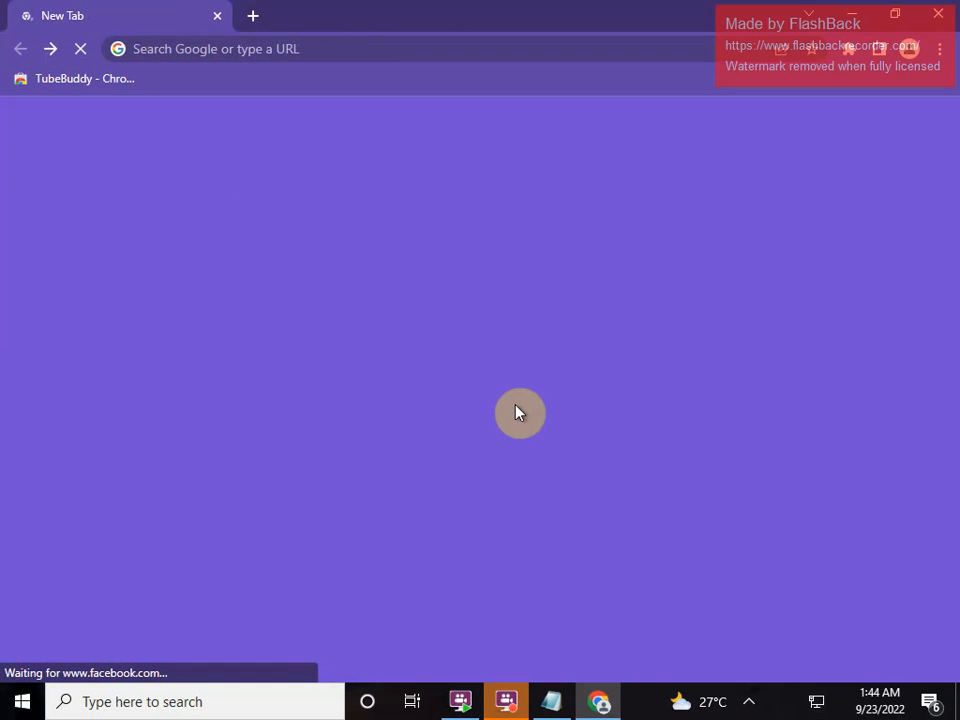
Step: Search Google for "xammp download" and open the Apache Friends Download XAMPP page at its Windows versions
click(377, 395)
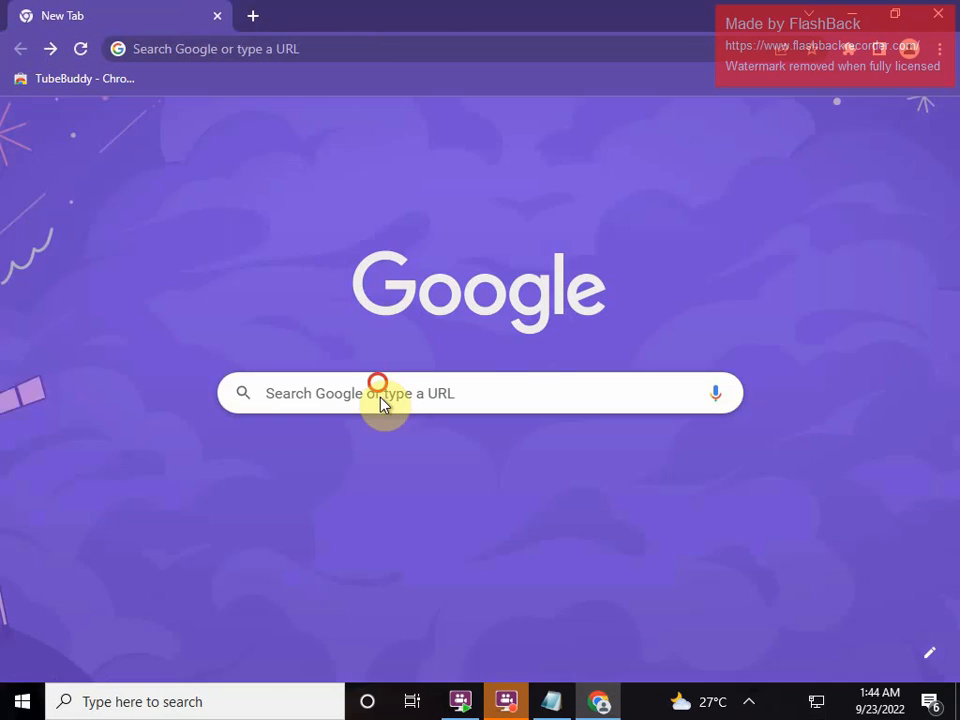
click(296, 476)
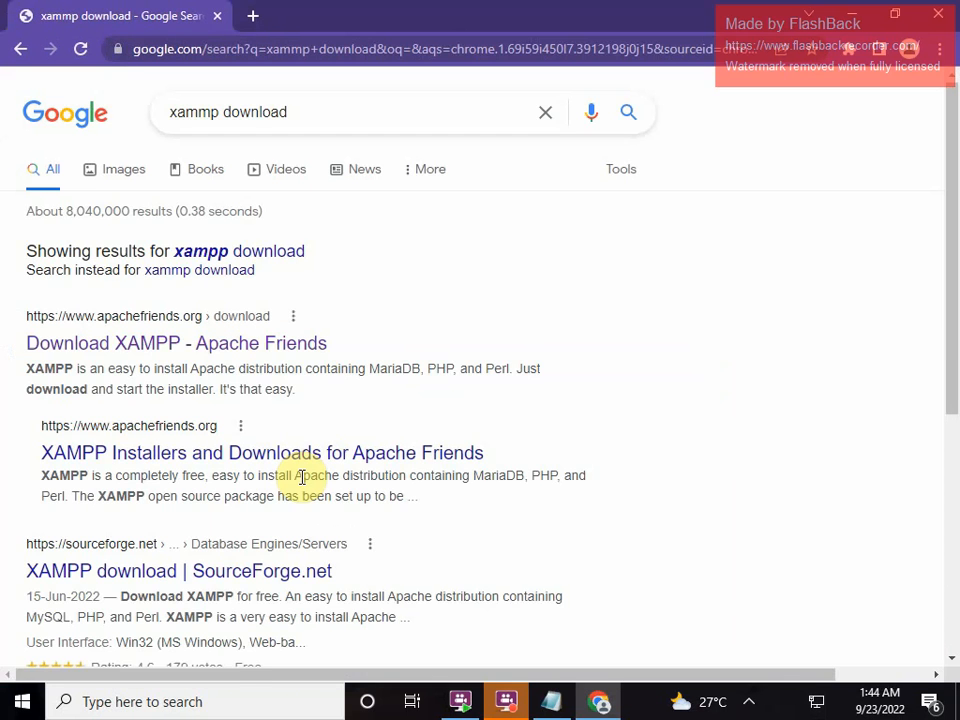
click(88, 341)
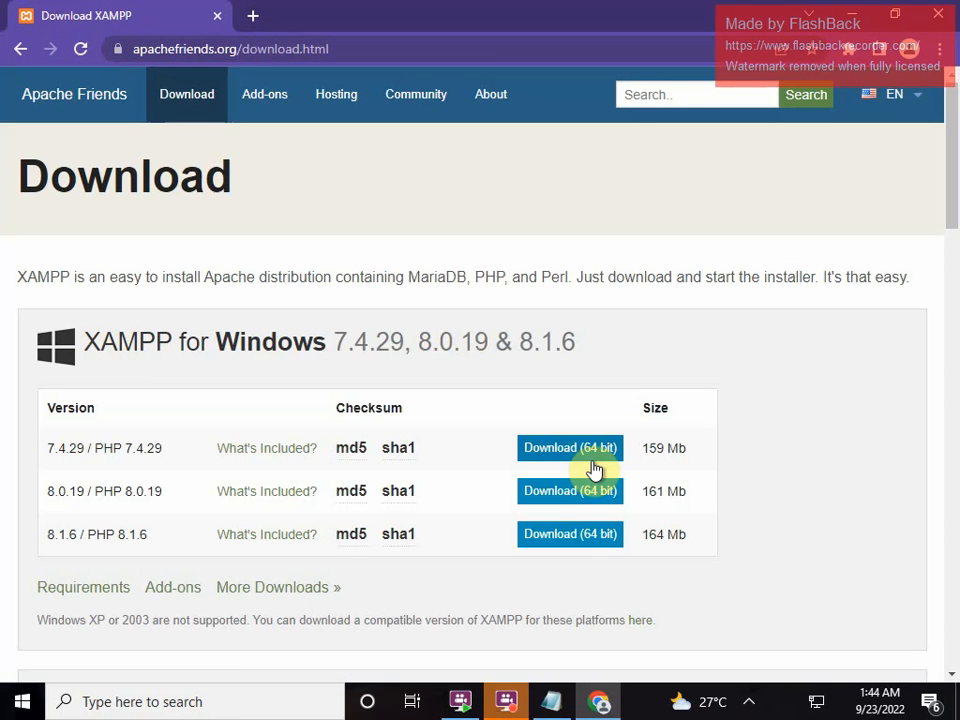
scroll(300, 390, down, 5)
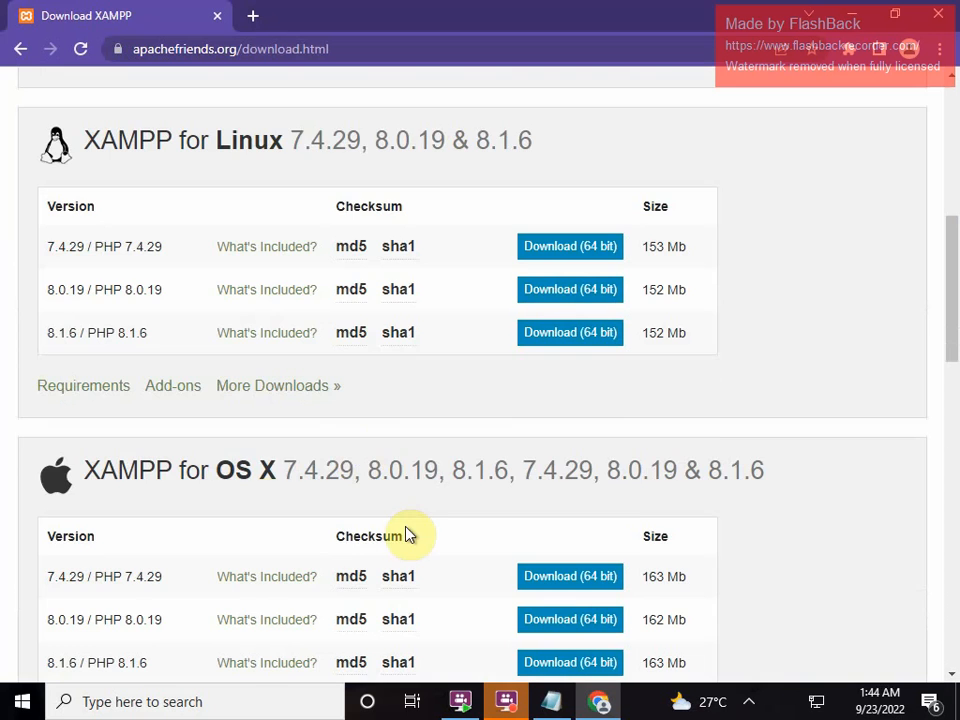
scroll(321, 553, up, 4)
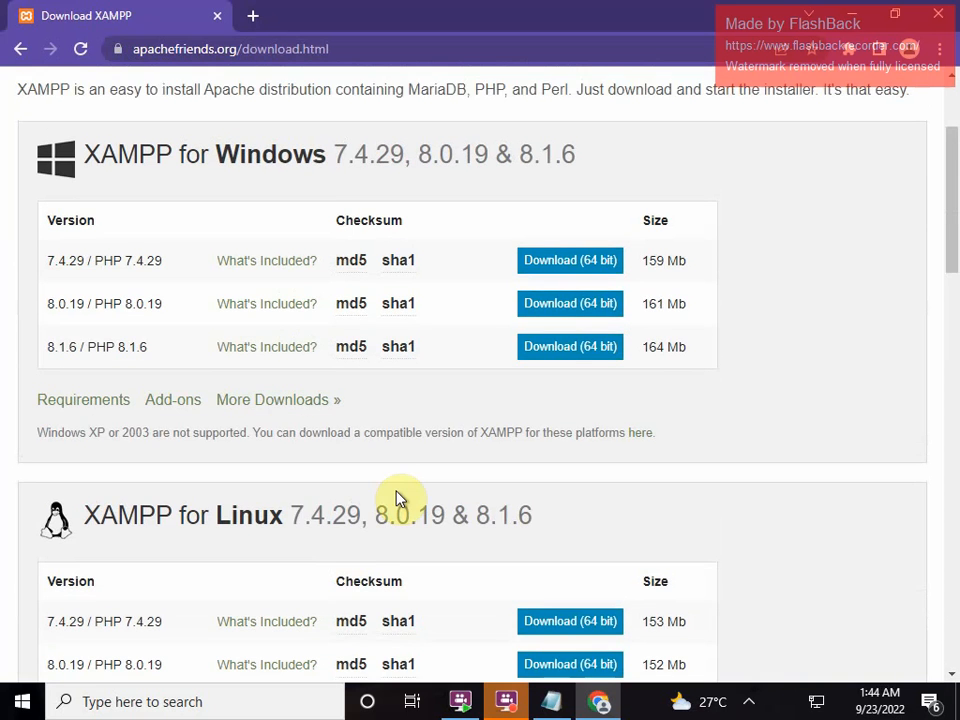
Step: Start downloading the 64-bit XAMPP 7.4.29 installer for Windows and open the browser's full downloads list
scroll(397, 498, down, 1)
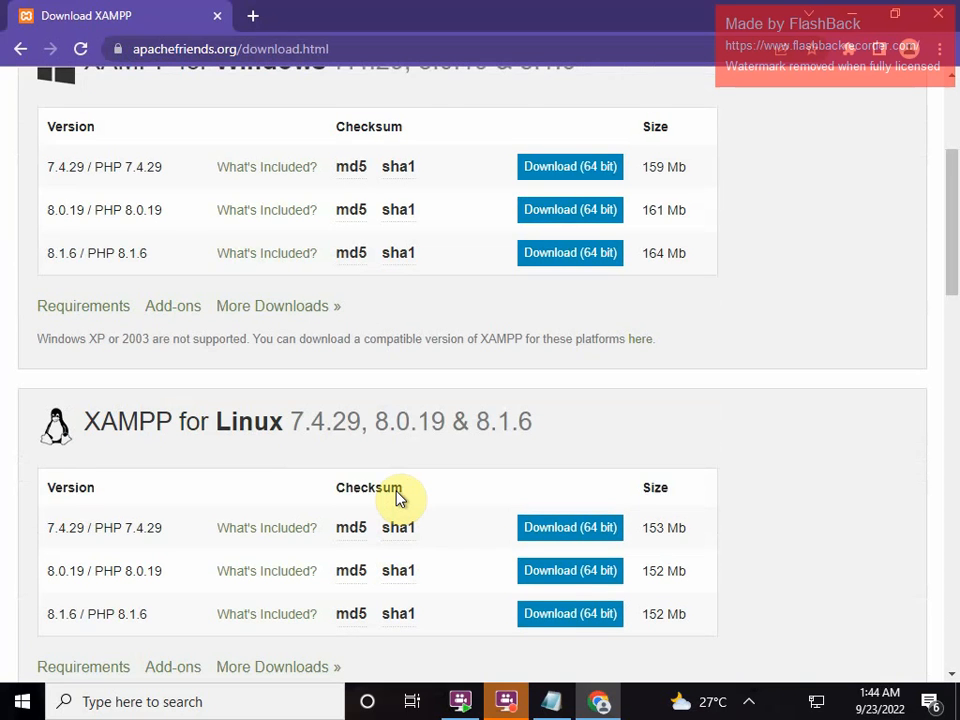
scroll(392, 456, up, 3)
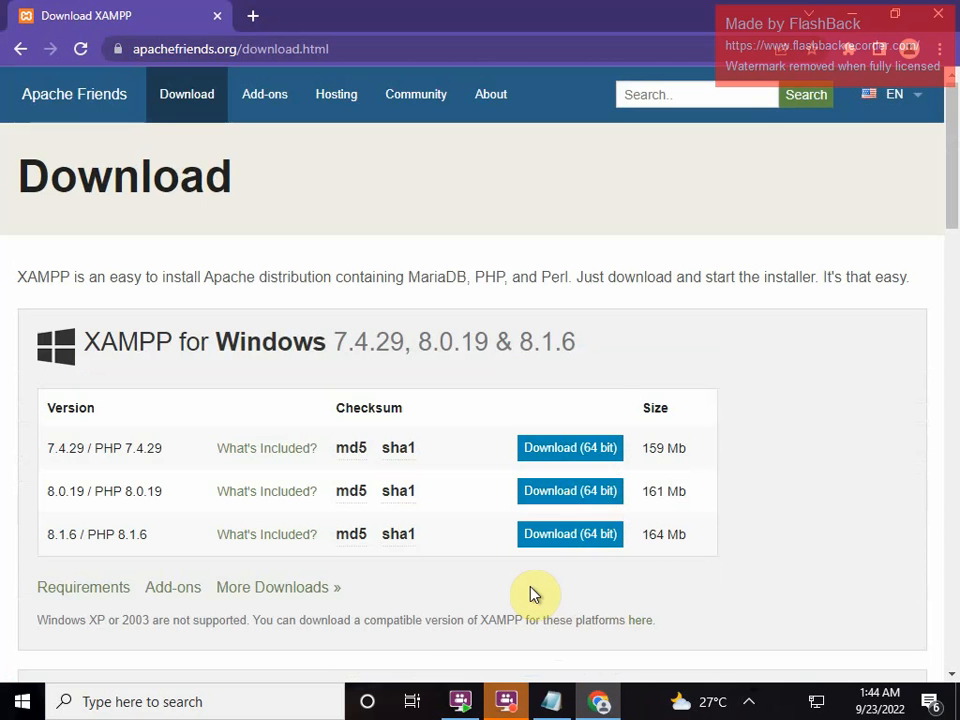
click(605, 461)
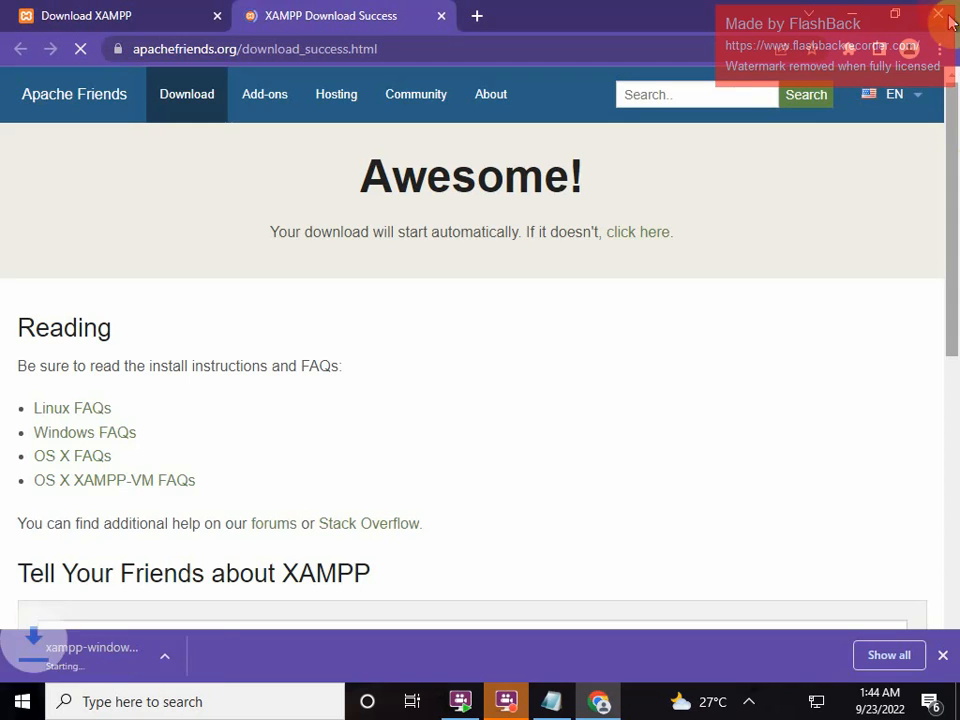
click(880, 657)
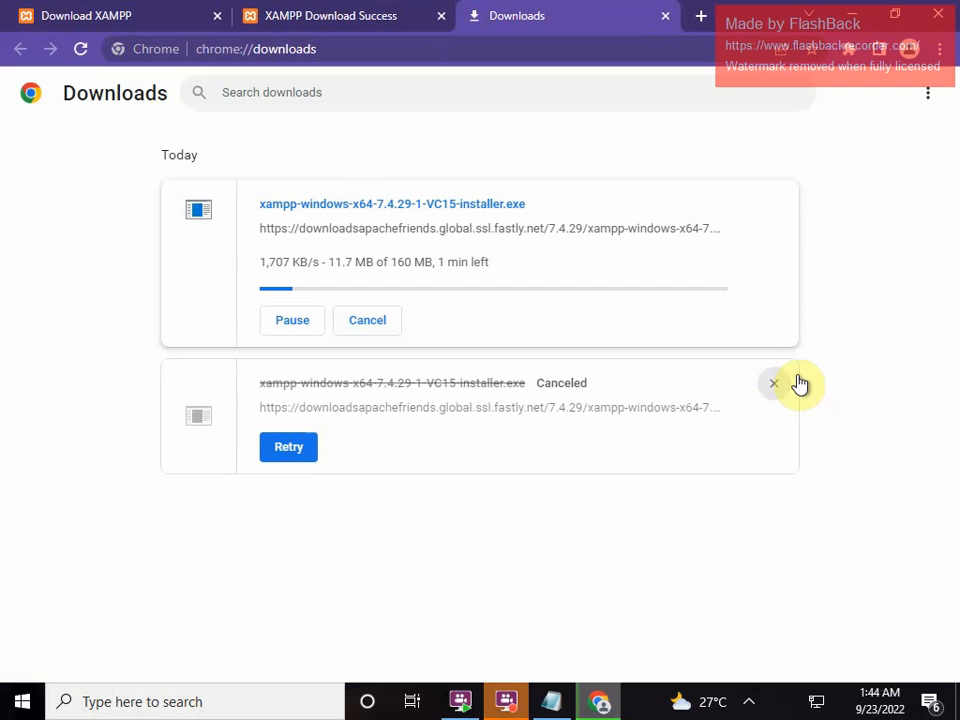
Step: Remove the older canceled installer entry from the downloads list and cancel the running XAMPP installer download
click(774, 384)
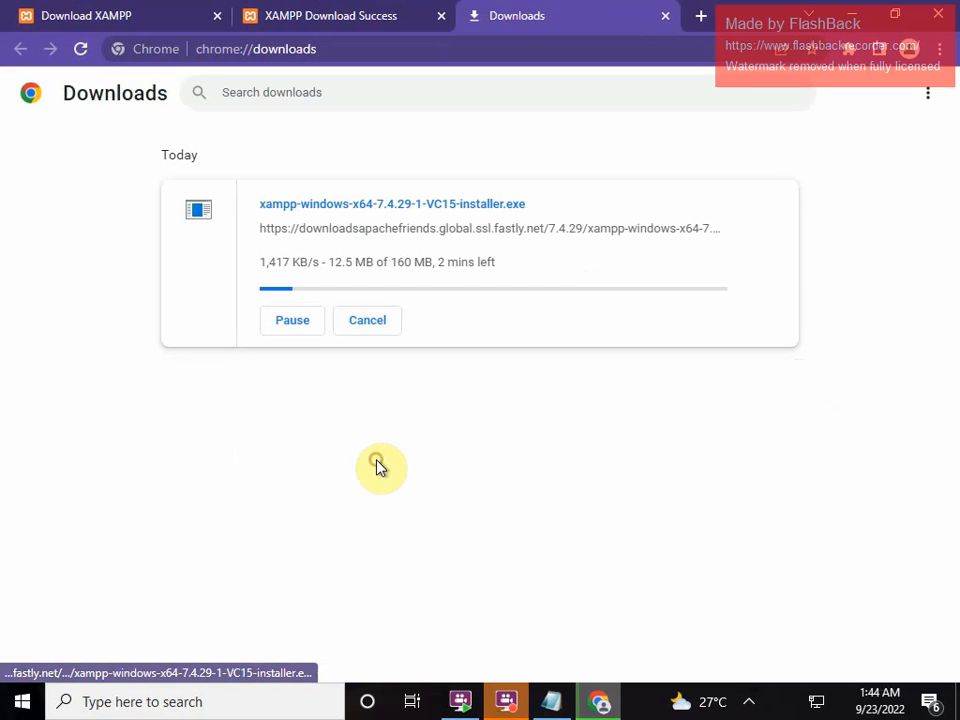
click(390, 340)
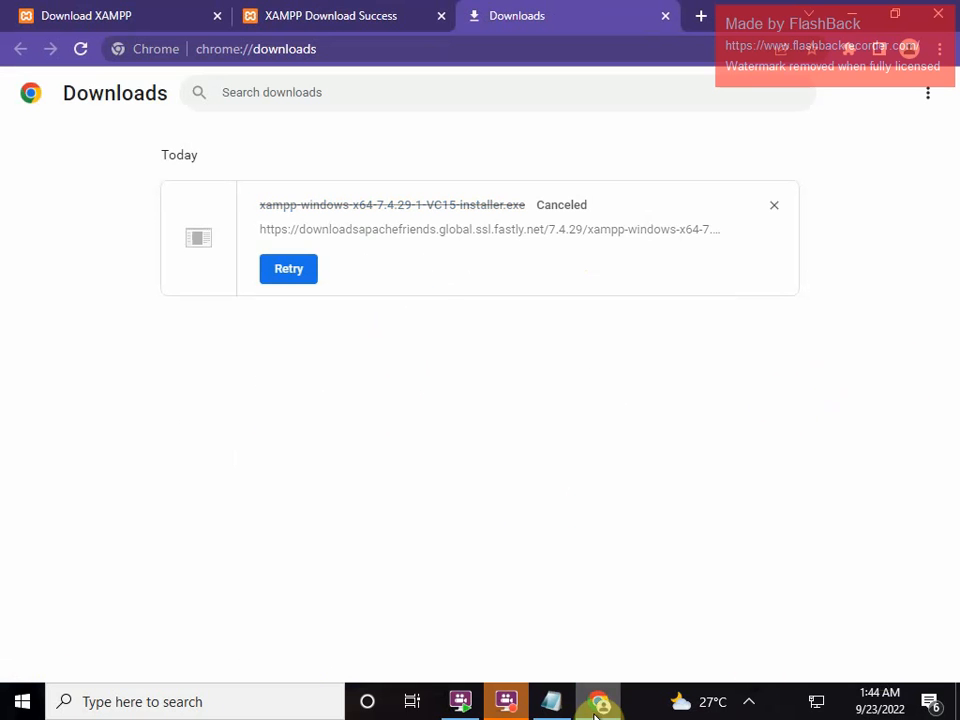
Step: Minimize the browser and examine the files in the Downloads folder under This PC
click(850, 15)
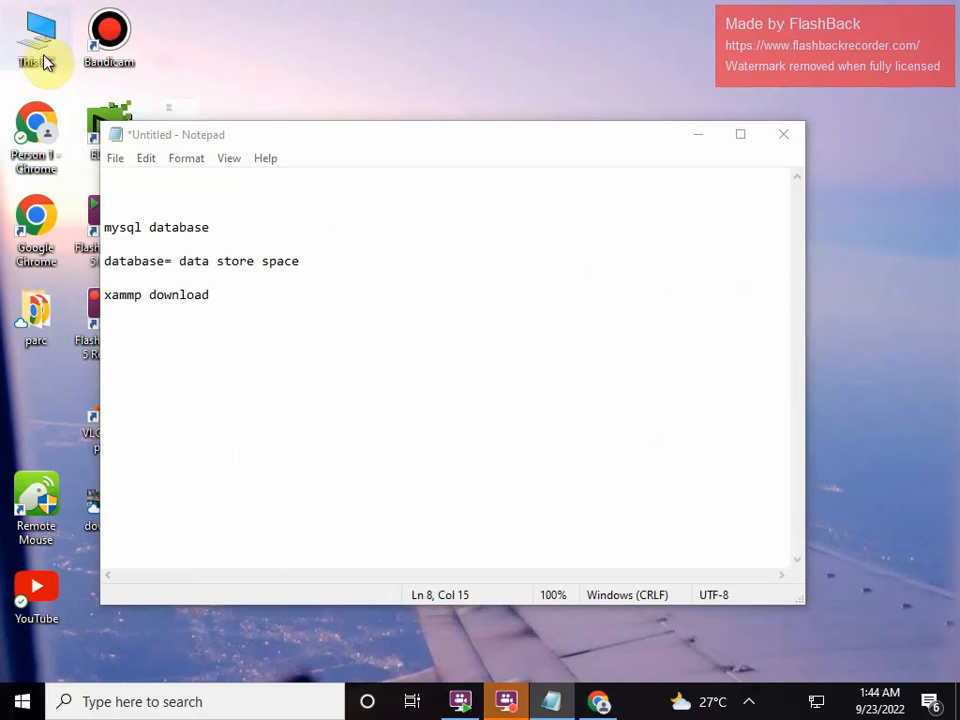
double_click(43, 58)
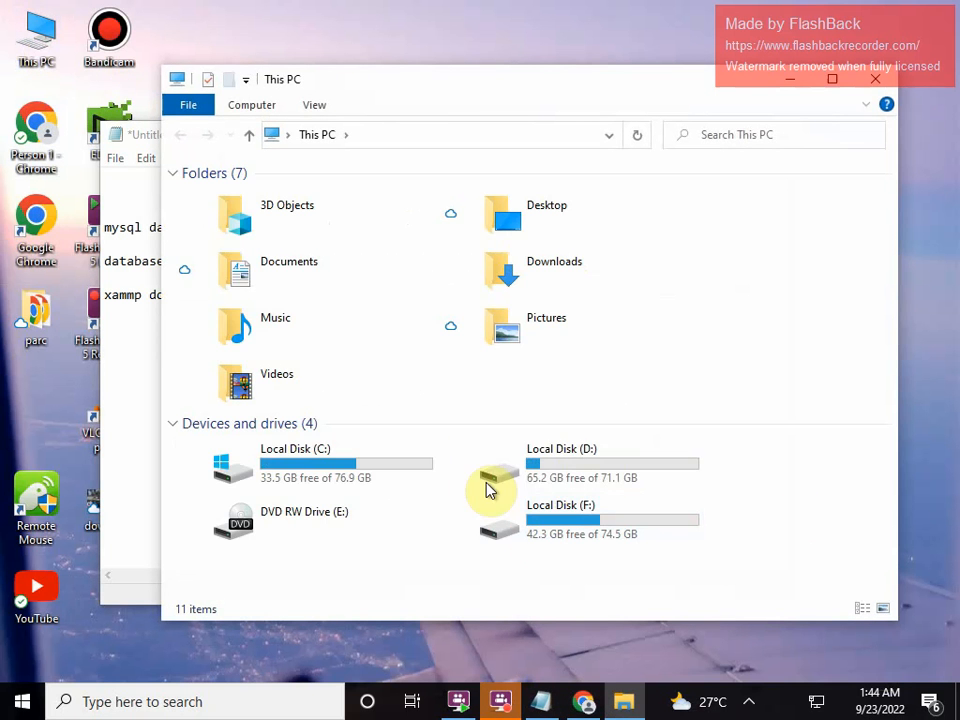
double_click(666, 281)
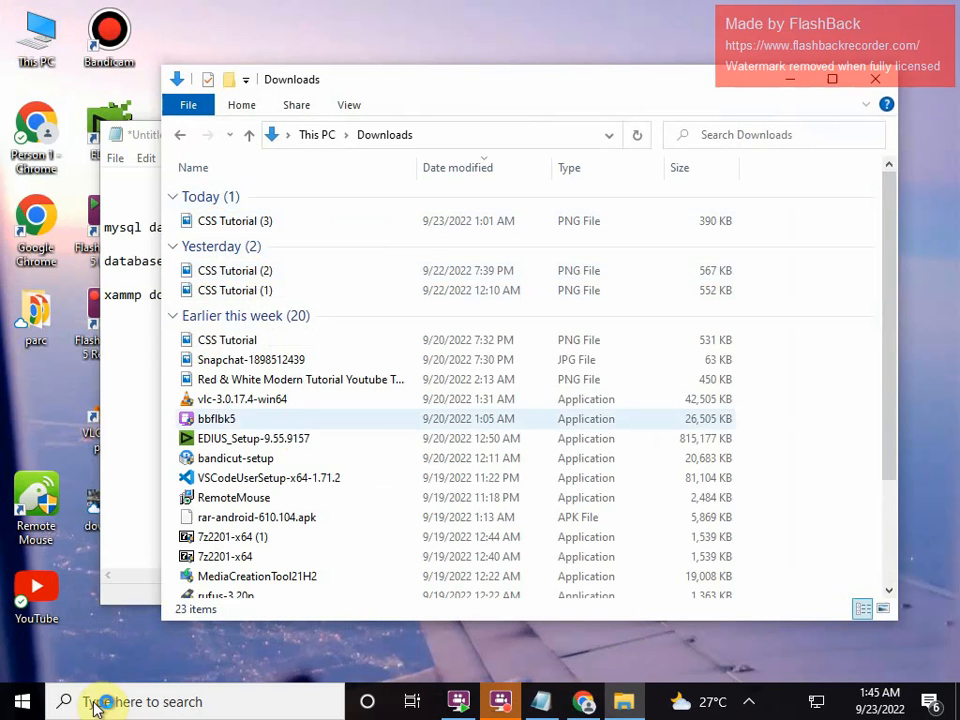
click(802, 84)
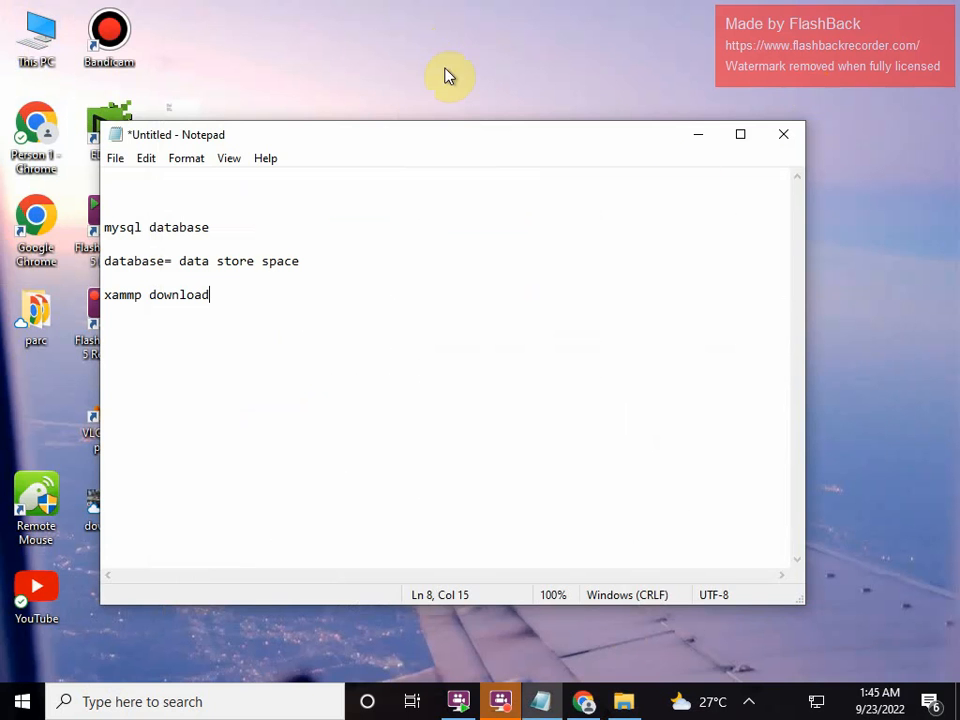
Step: Minimize the Notepad notes, search Windows for "xam" and open the XAMPP Control Panel
click(699, 142)
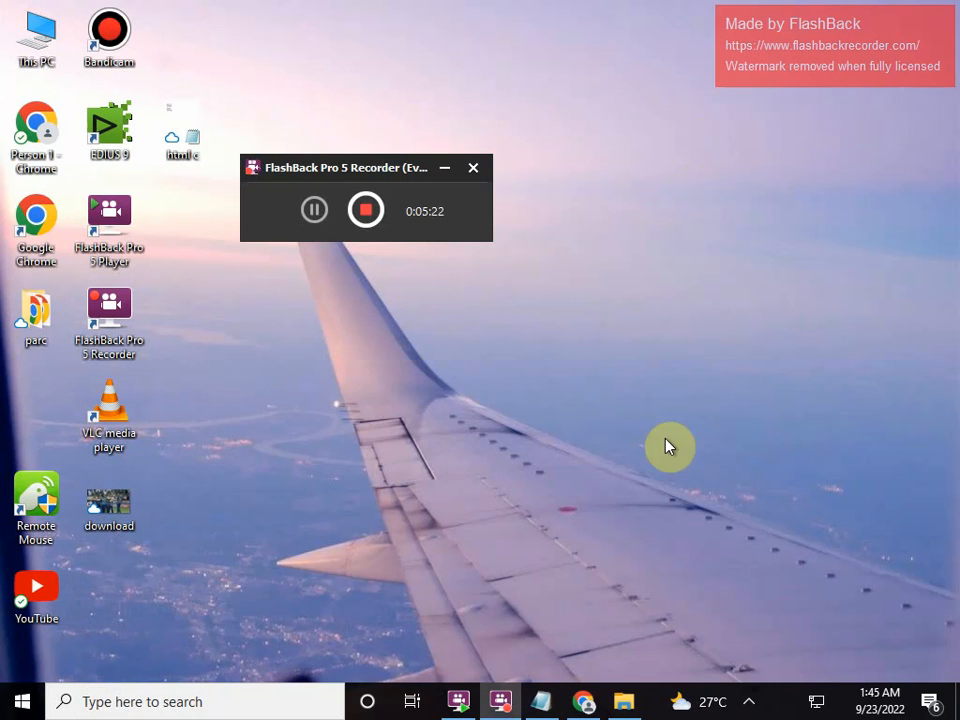
drag(366, 172, 897, 8)
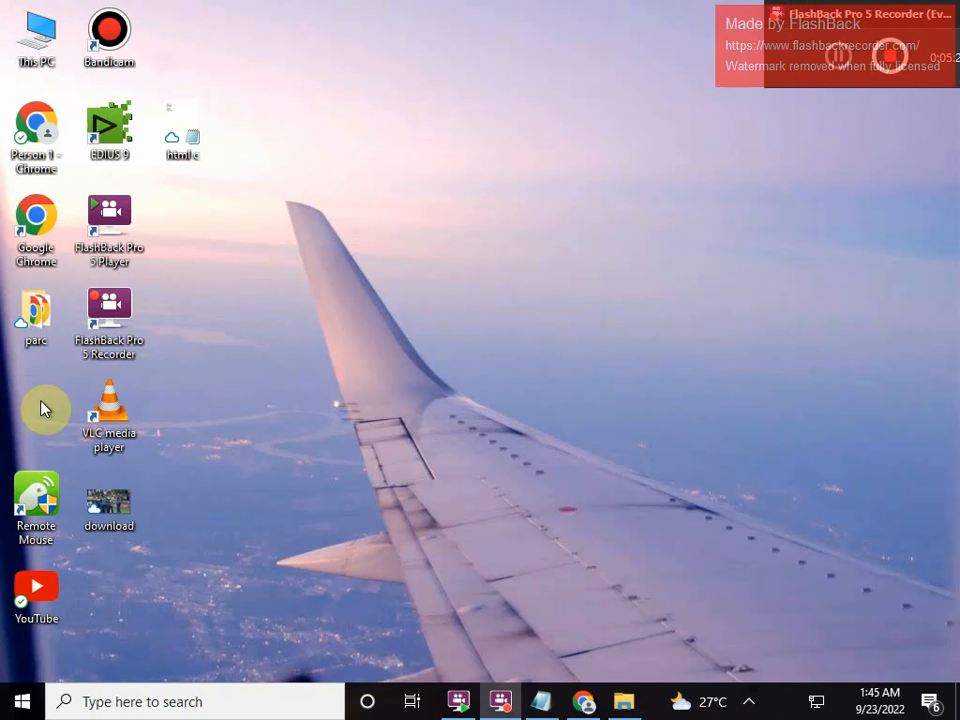
click(188, 701)
text(xm)
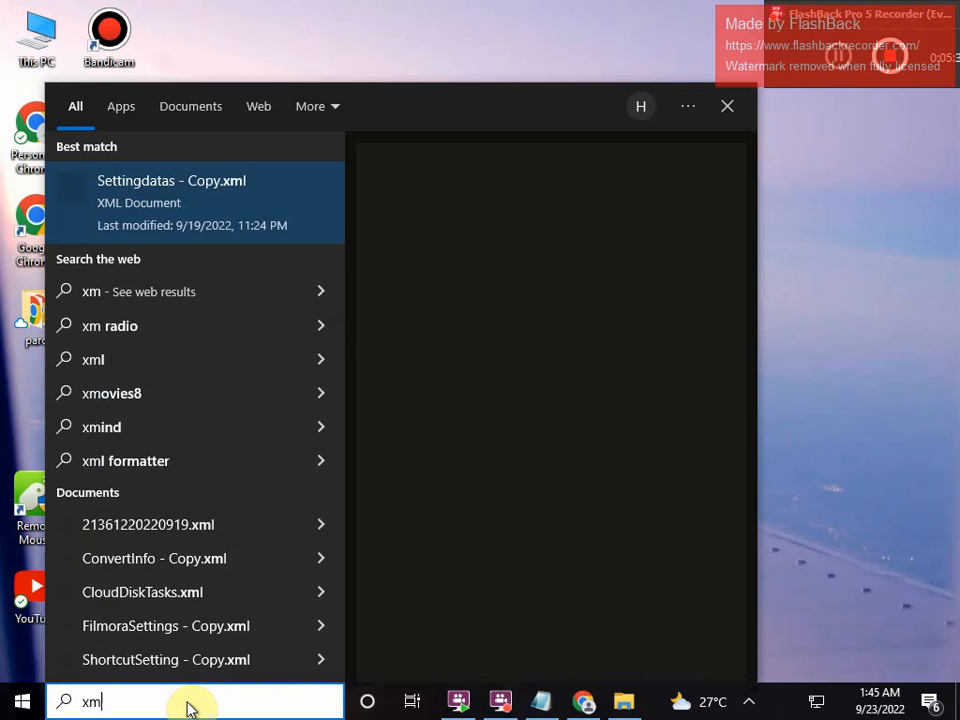
key(BackSpace)
text(am)
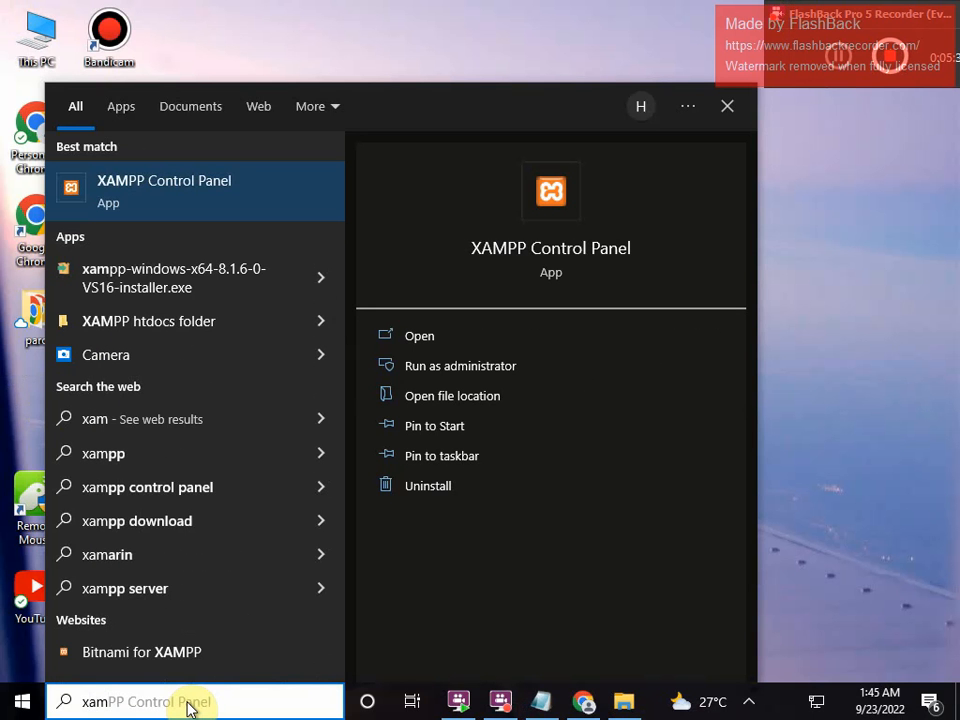
key(Escape)
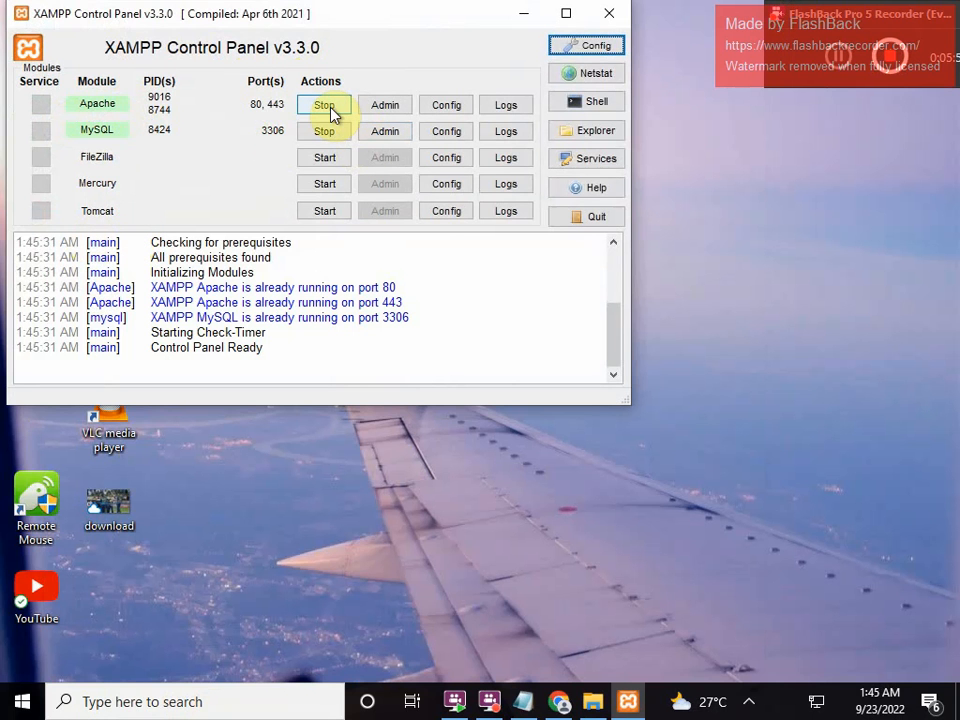
Step: Stop the MySQL and Apache modules in the XAMPP Control Panel
click(908, 24)
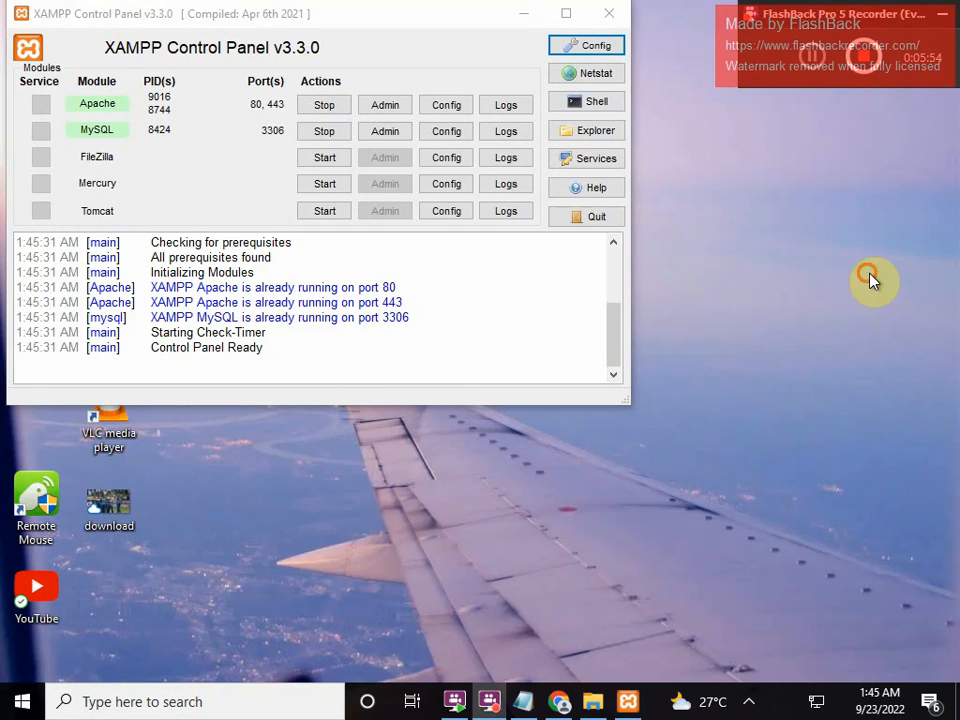
click(318, 46)
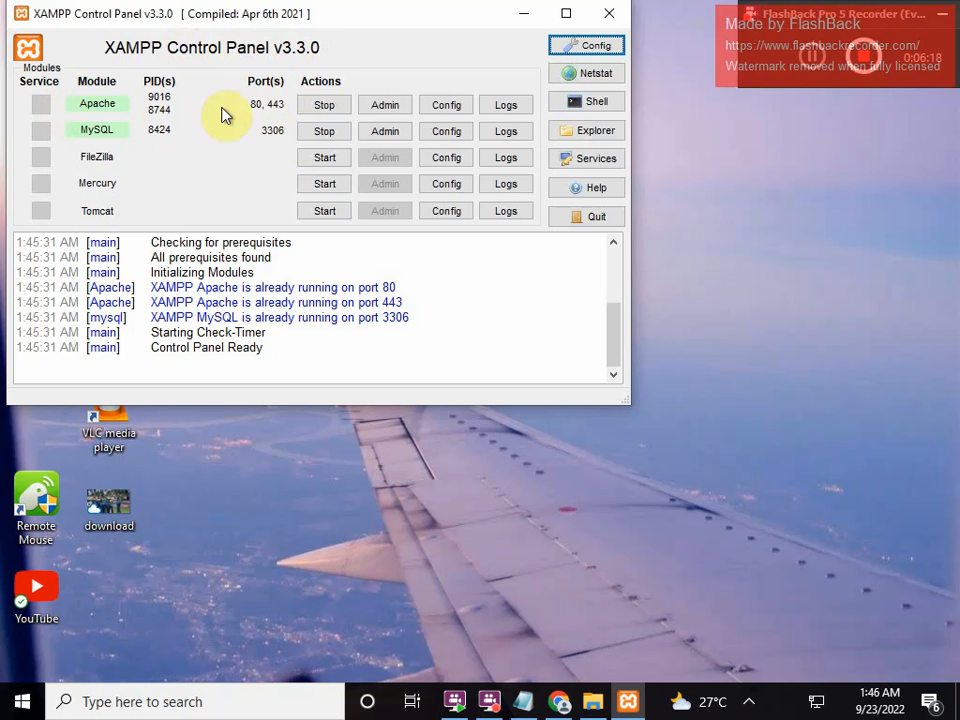
click(330, 133)
click(322, 108)
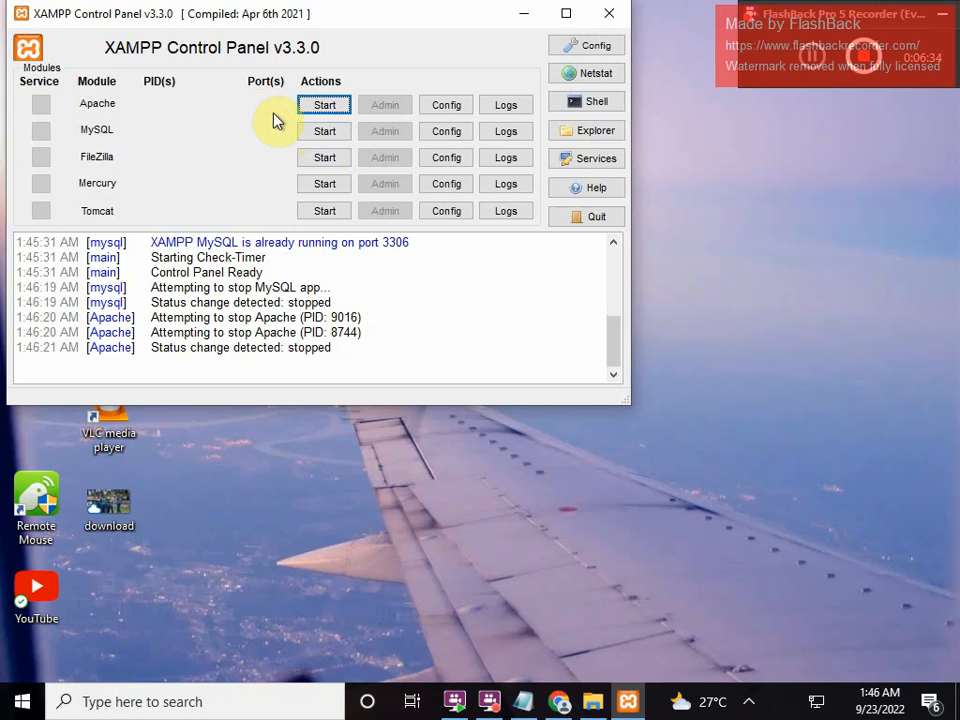
Step: Close the Notepad notes without saving them and close the File Explorer window
mouse_move(522, 701)
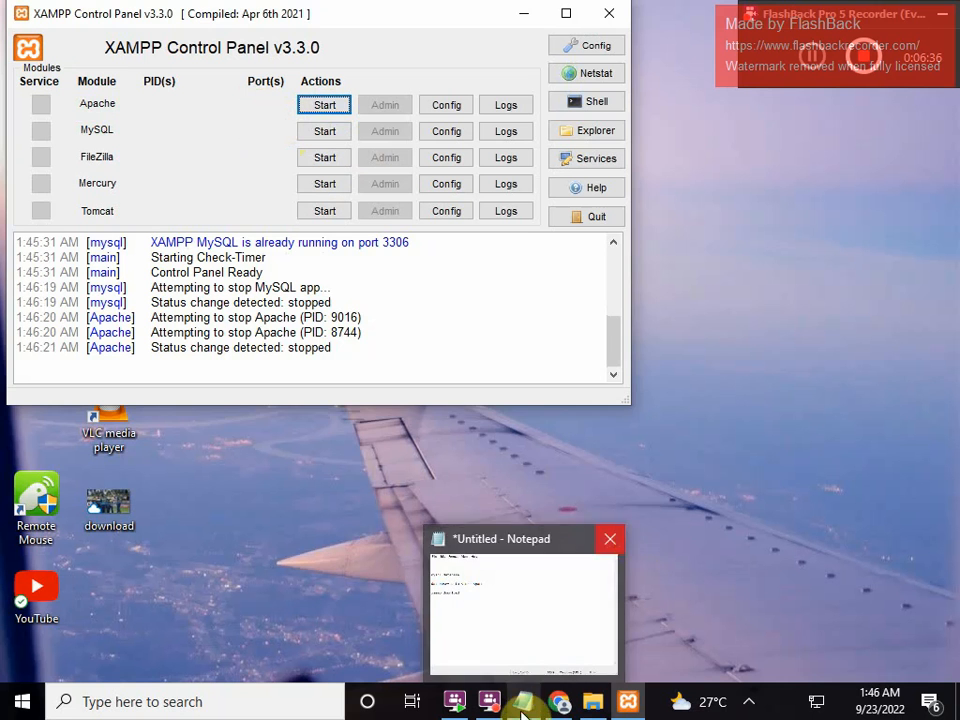
click(614, 540)
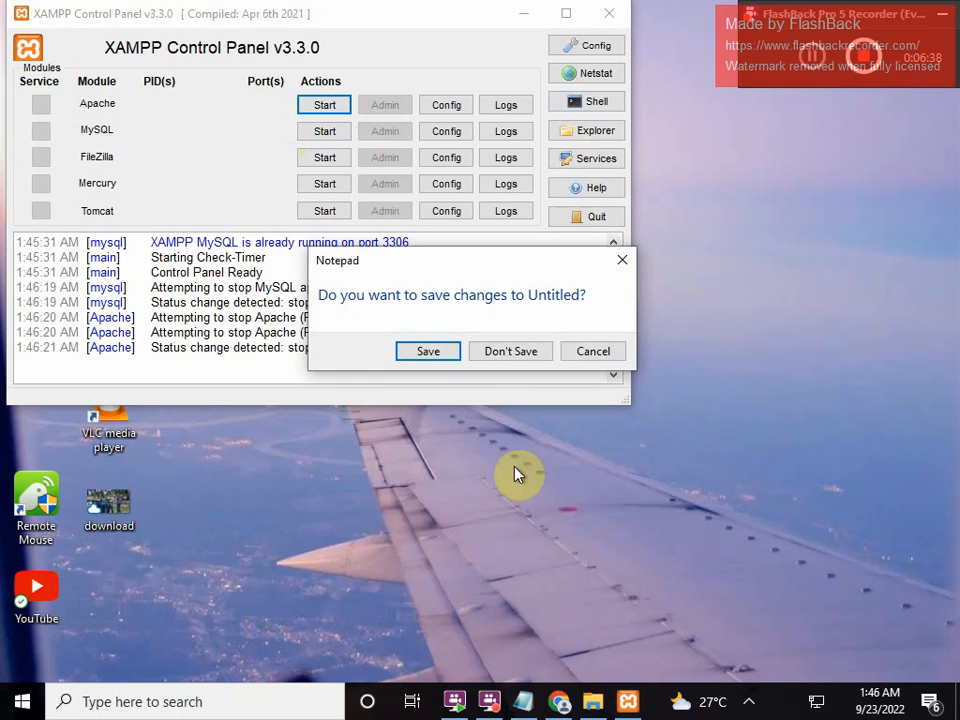
click(504, 360)
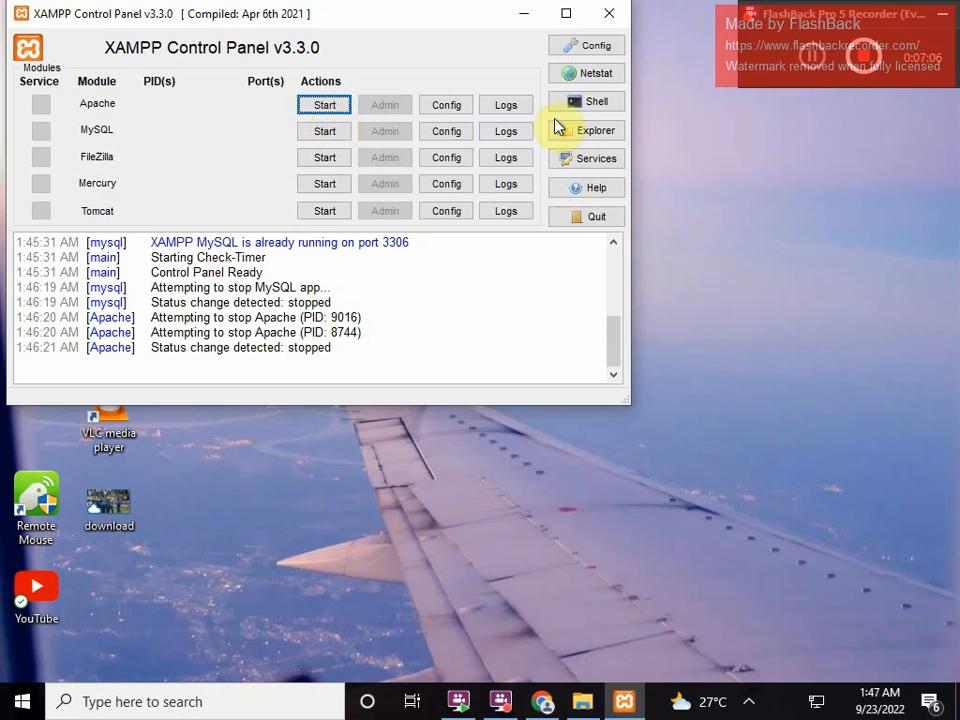
click(530, 24)
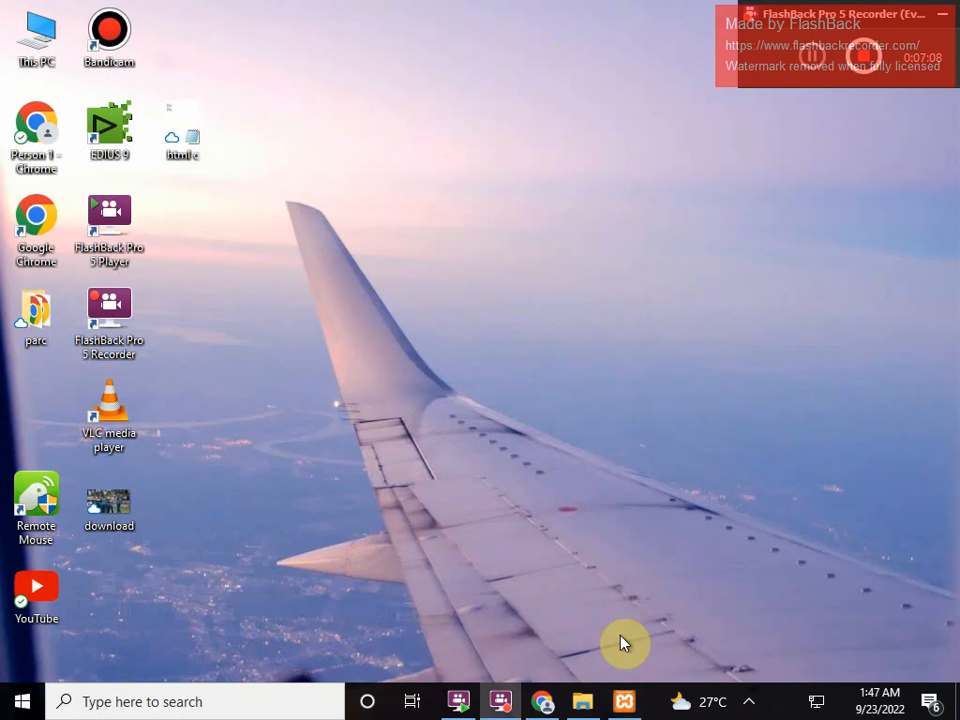
mouse_move(582, 701)
click(660, 526)
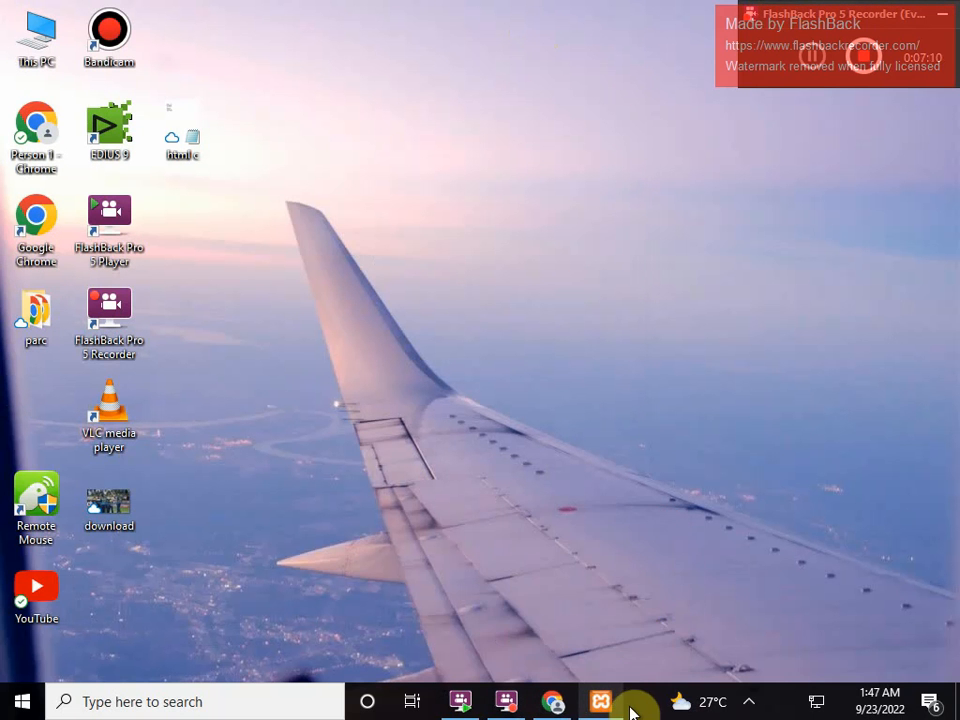
Step: Replace the Chrome window showing the downloads with a new one from the desktop, keeping the XAMPP Control Panel minimized
click(580, 643)
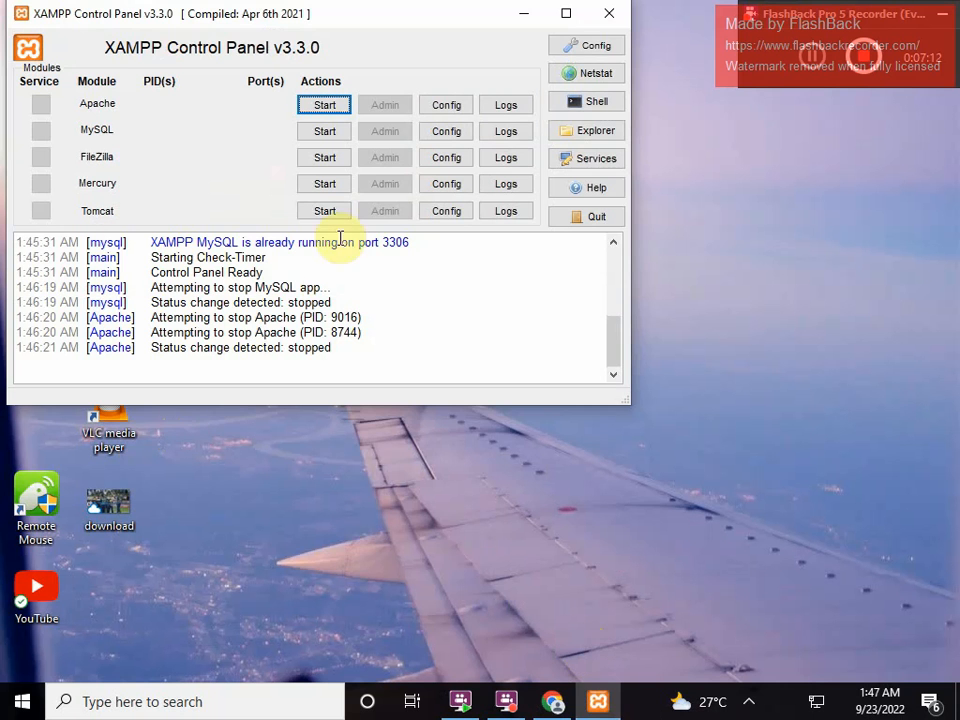
click(525, 14)
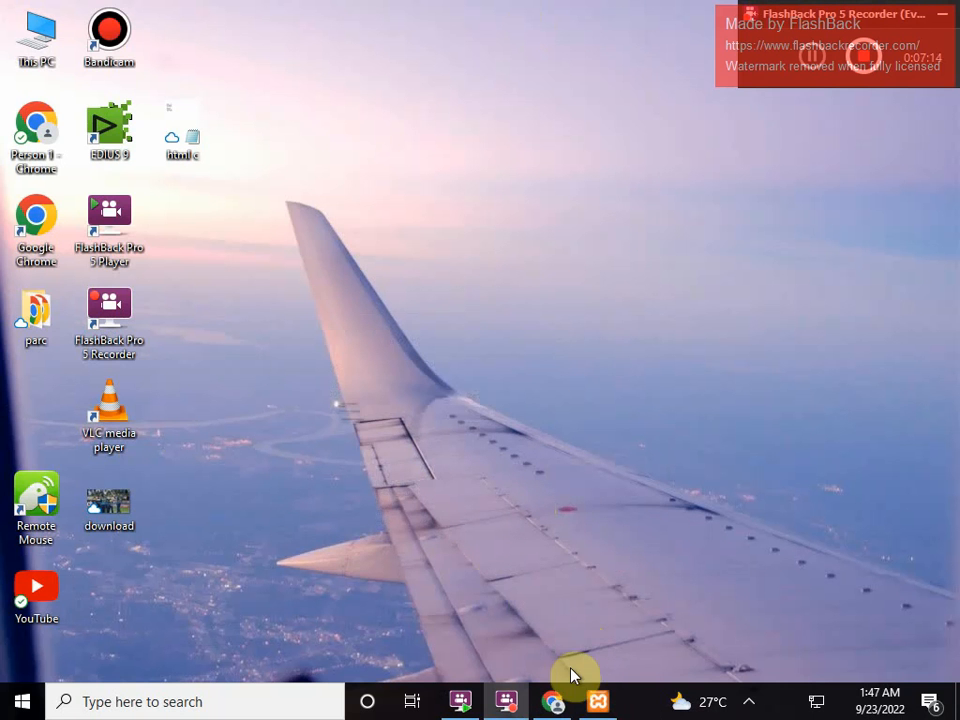
mouse_move(552, 700)
click(555, 632)
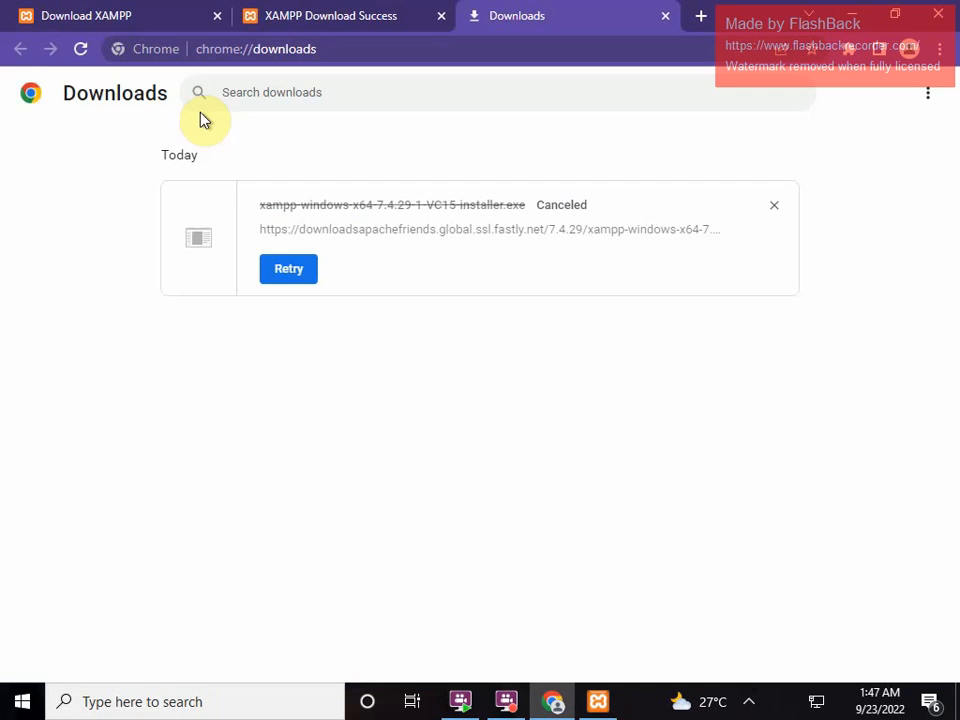
key(alt+F4)
double_click(46, 147)
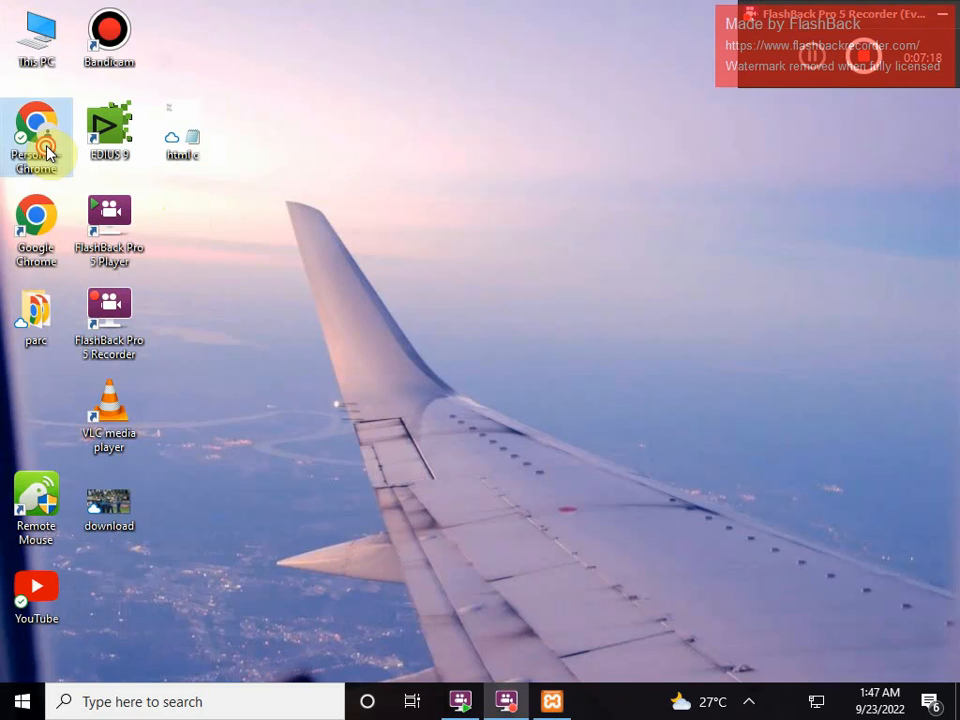
mouse_move(552, 698)
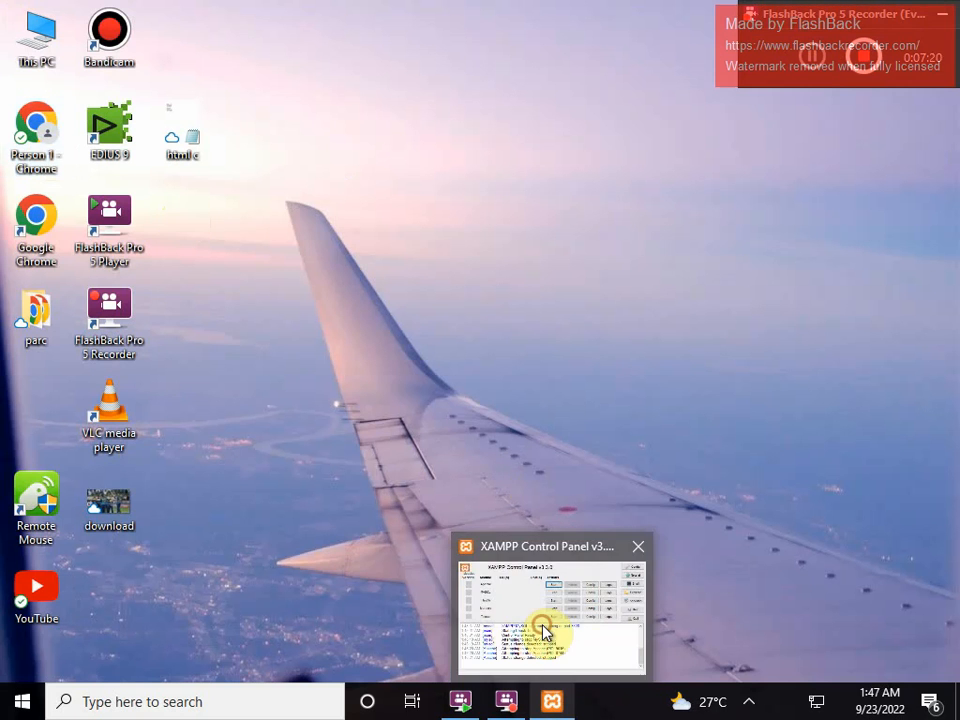
click(545, 628)
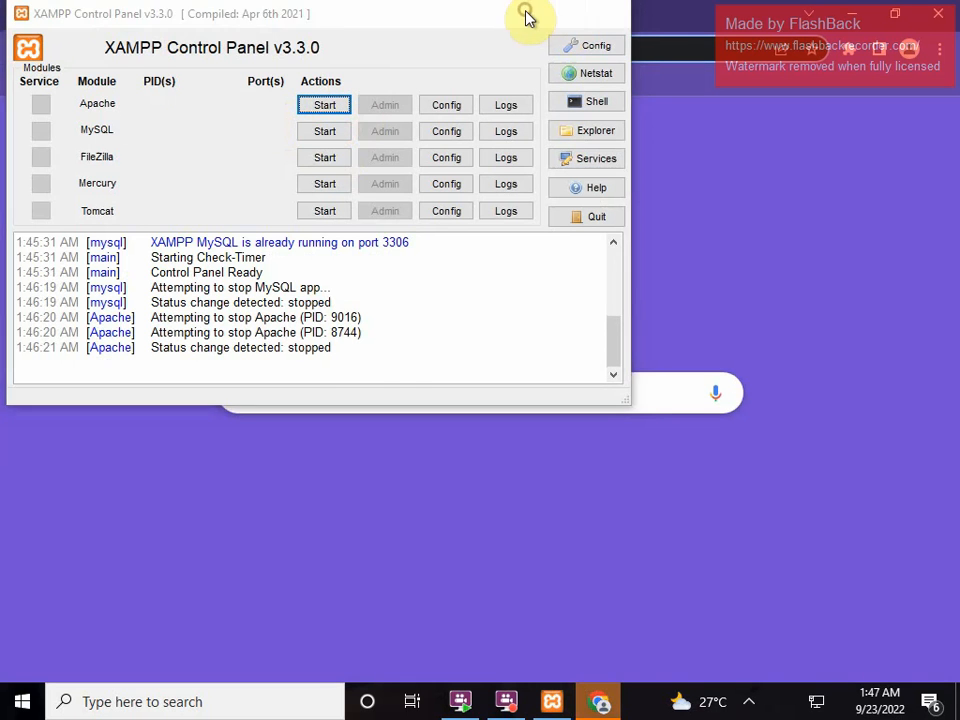
click(527, 16)
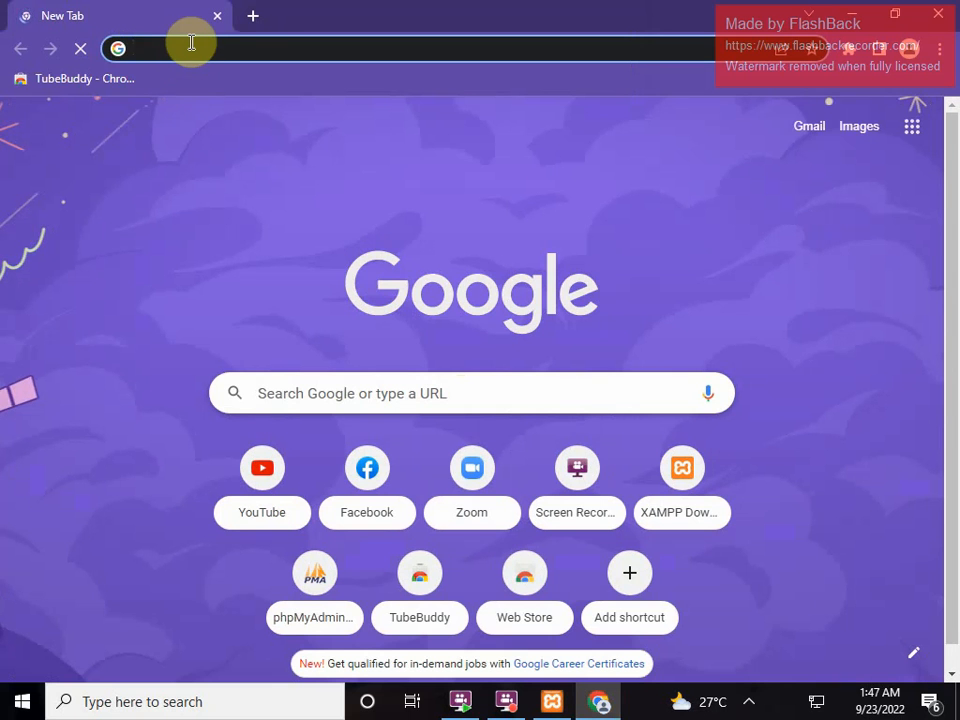
Step: Enter the address localhost:/phpmyadmin in the new Chrome window without loading it
text(lo)
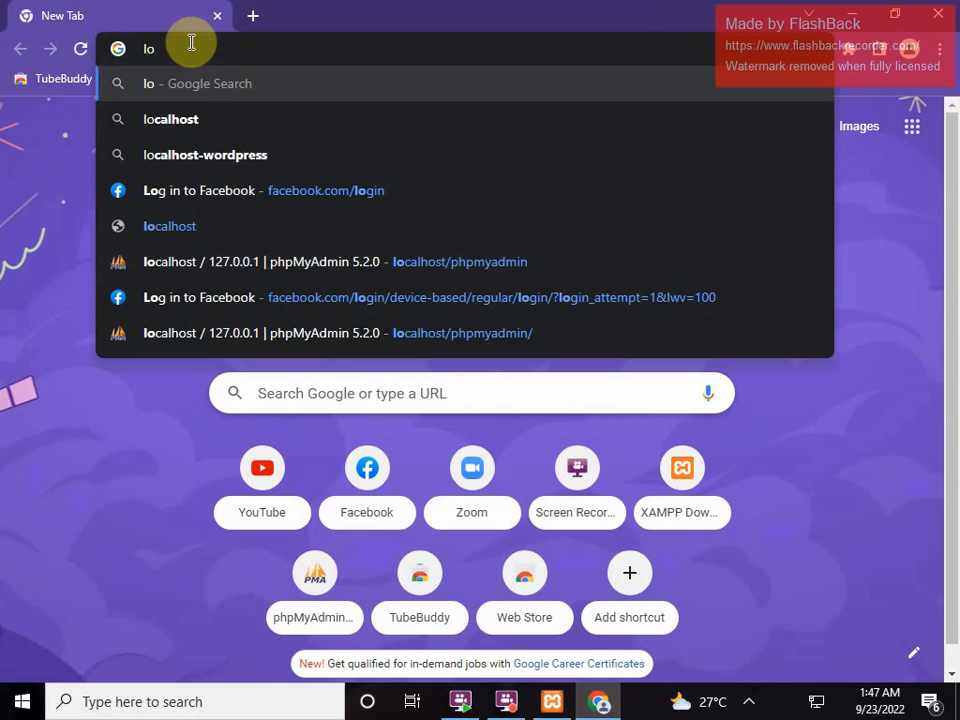
key(Down)
text(:)
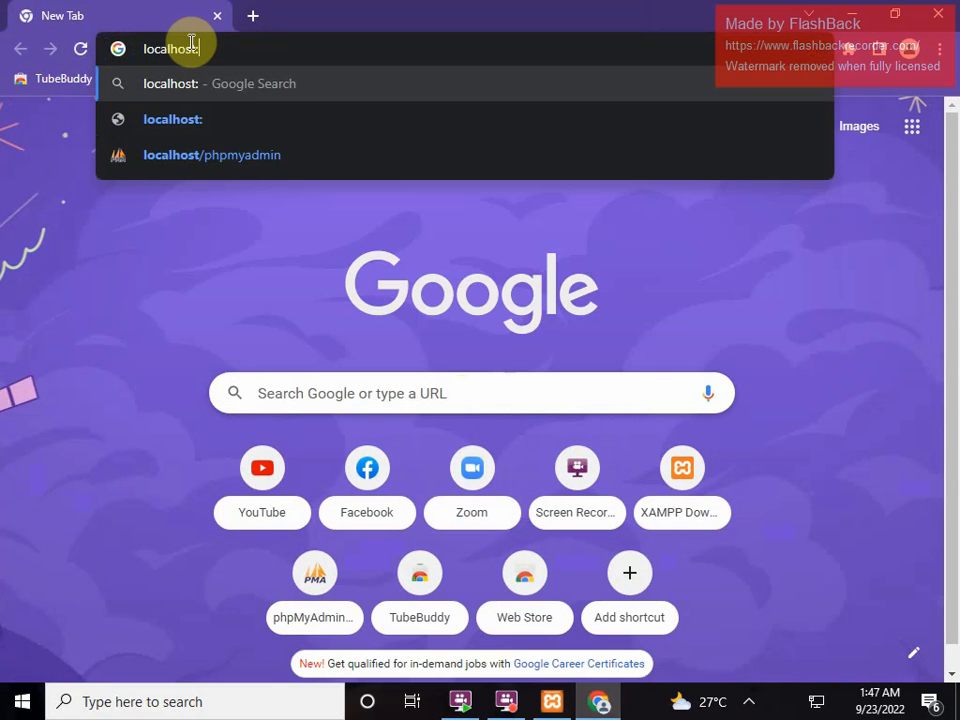
text(/)
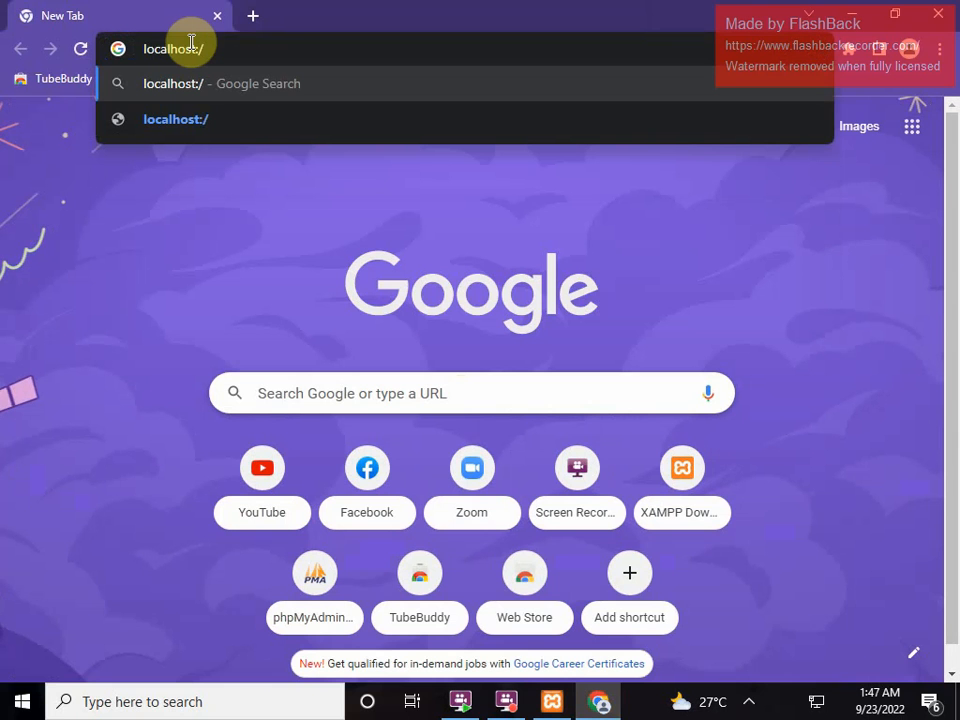
text(m)
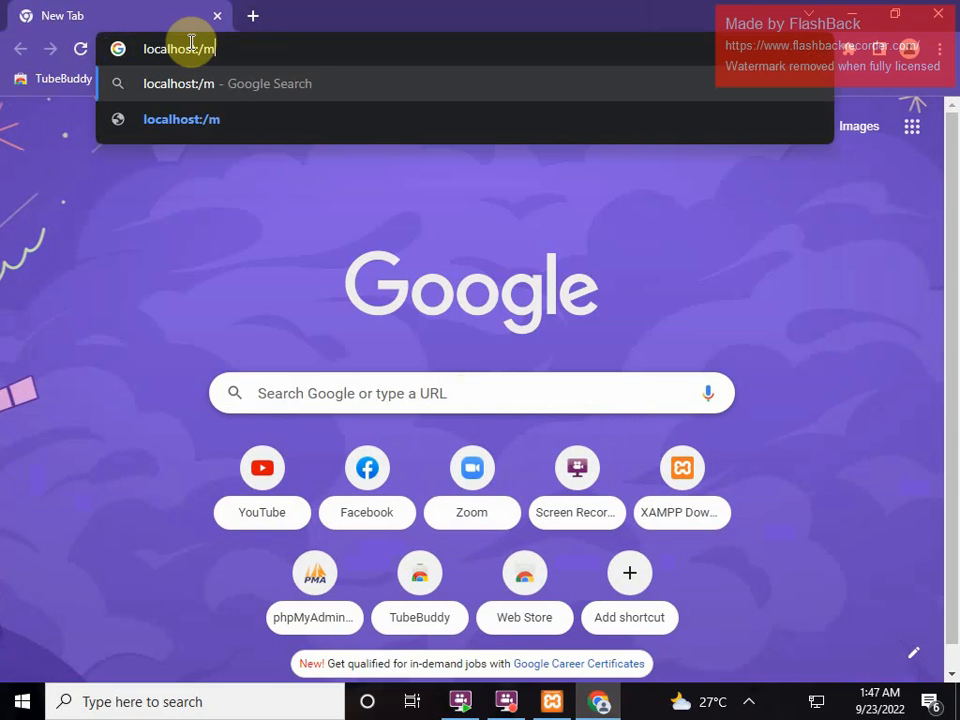
key(BackSpace)
text(p)
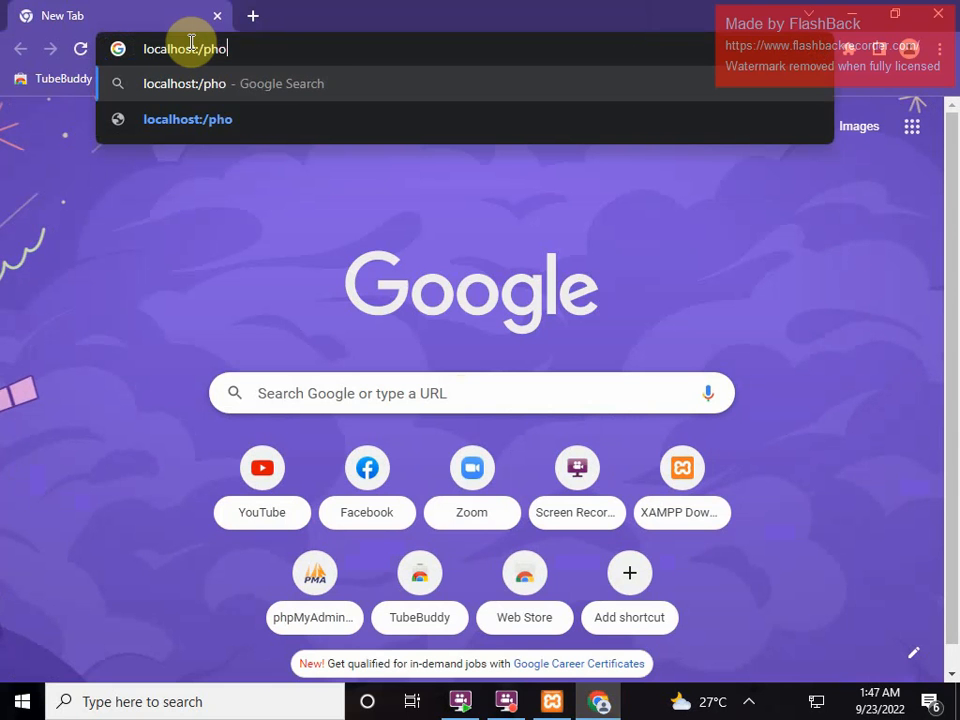
text(hpmy)
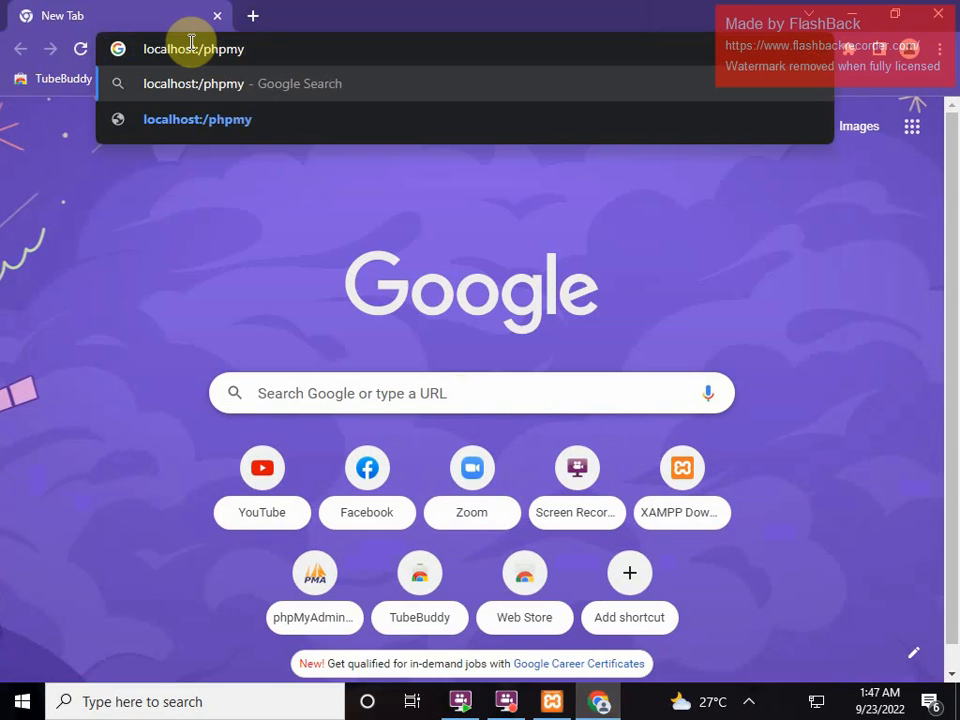
text(admin)
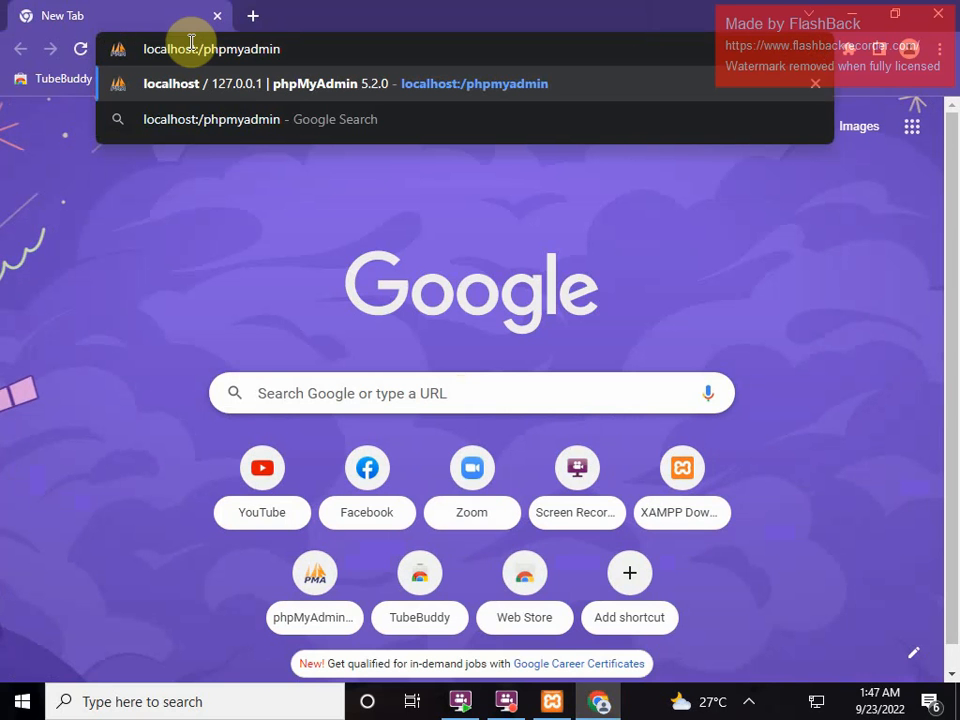
Step: Switch to the XAMPP Control Panel and open Apache's httpd.conf configuration file
mouse_move(552, 715)
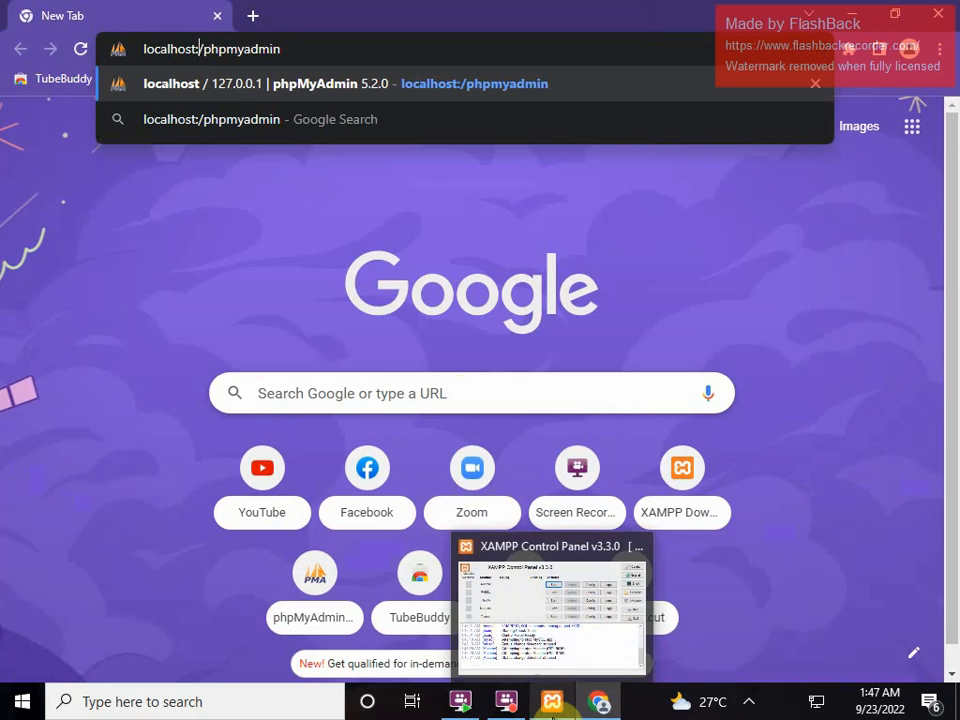
click(553, 664)
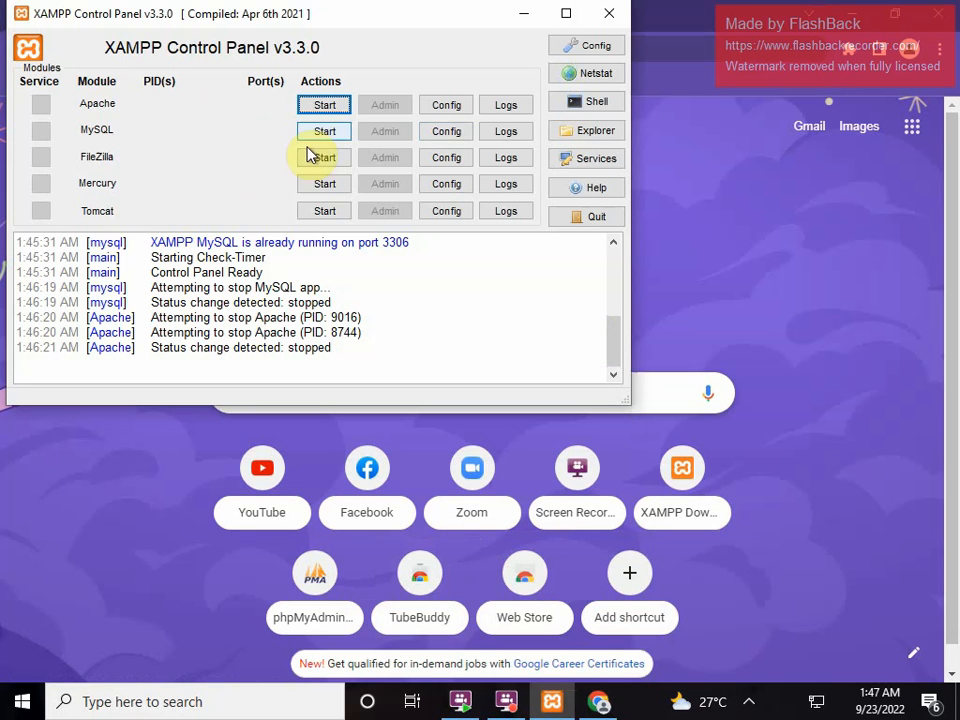
click(225, 107)
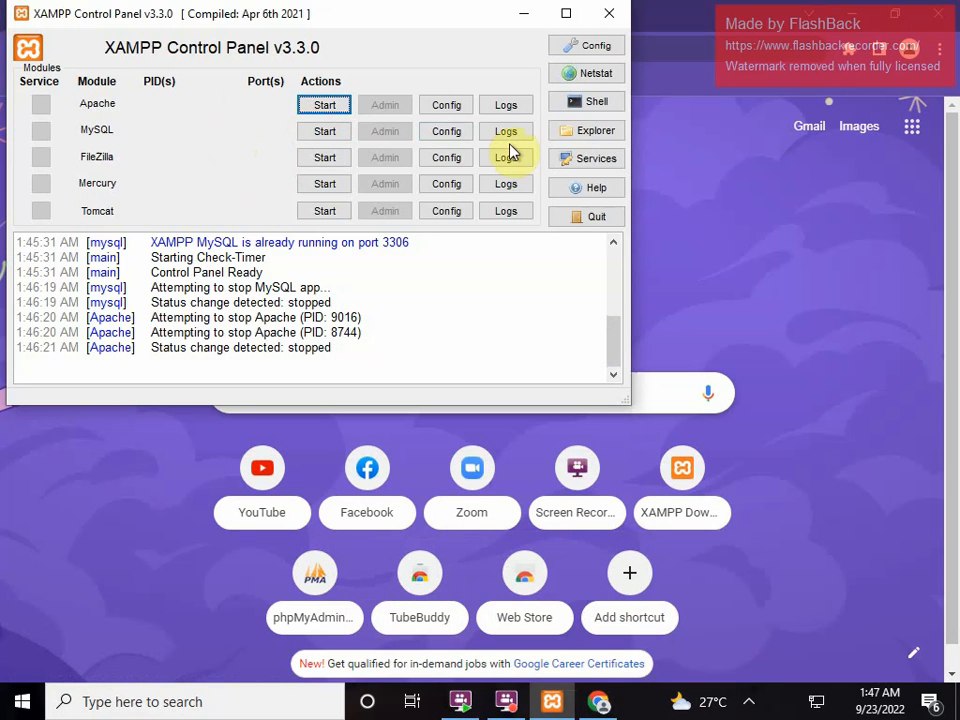
click(442, 112)
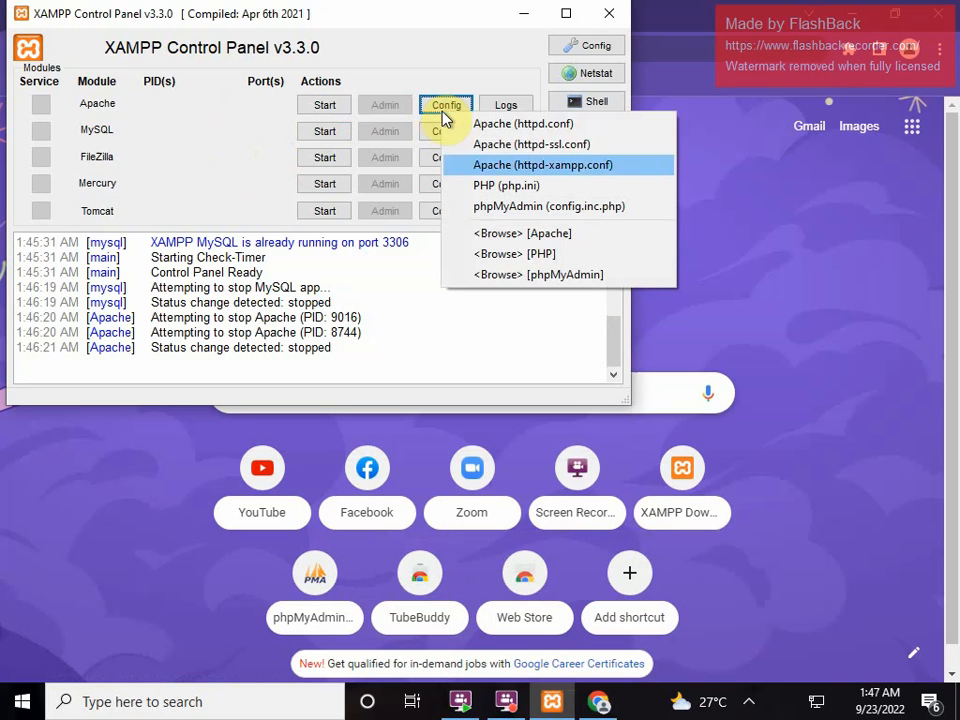
click(538, 128)
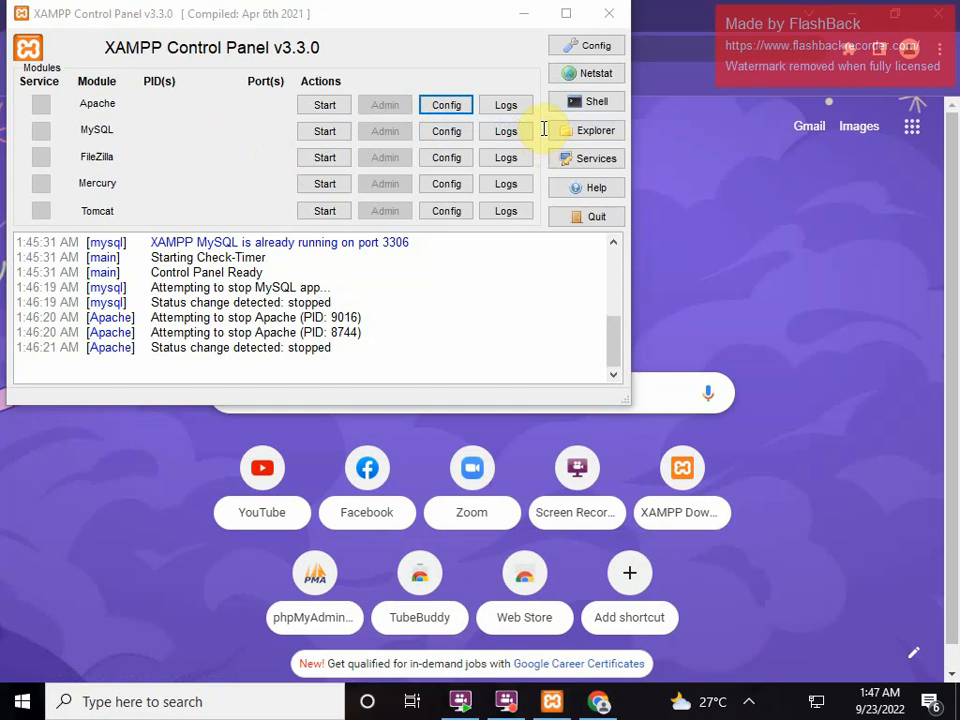
Step: Search the httpd.conf file for "localhost" and close the search dialog
scroll(456, 343, down, 15)
key(ctrl+f)
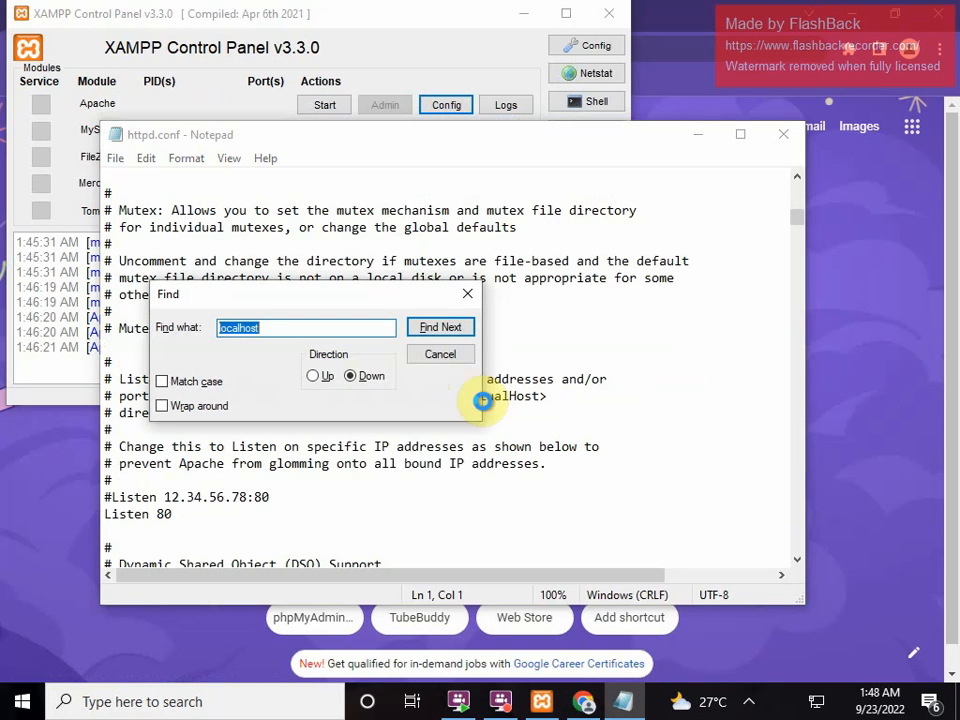
key(Return)
click(437, 534)
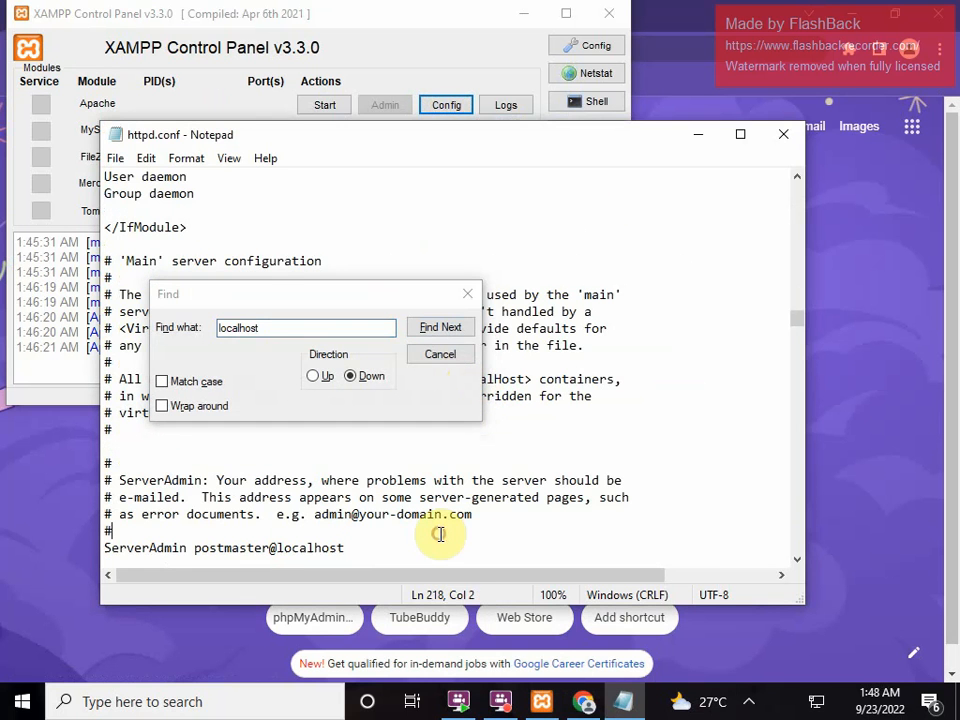
click(466, 293)
Step: Look through the rest of httpd.conf for the localhost settings, from the ServerAdmin section to the end, and close the file
scroll(356, 450, down, 14)
scroll(332, 366, down, 20)
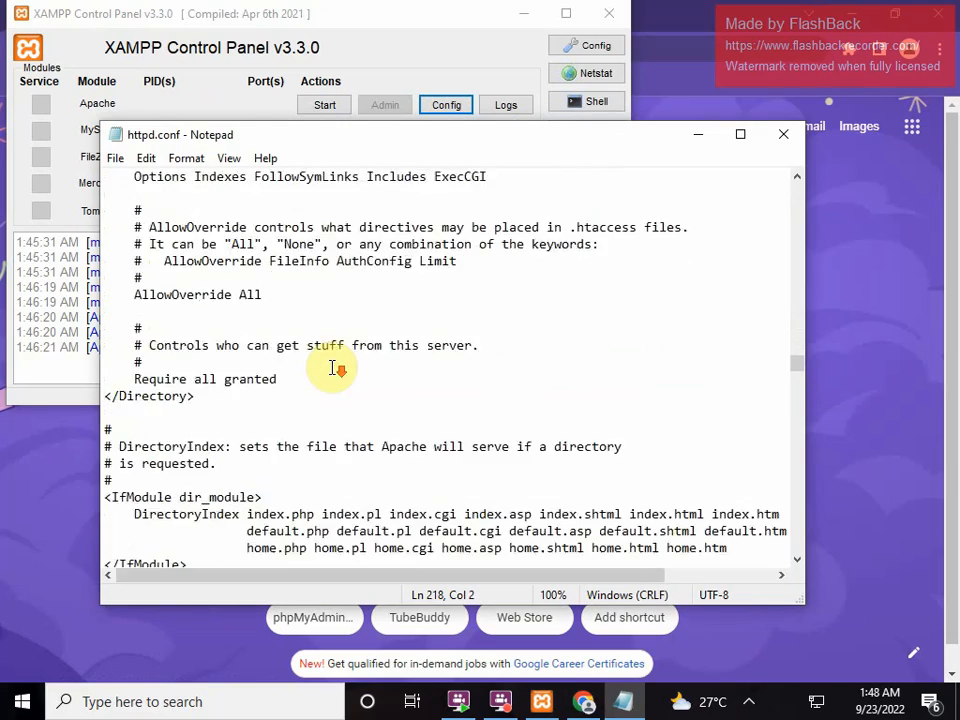
scroll(341, 366, down, 20)
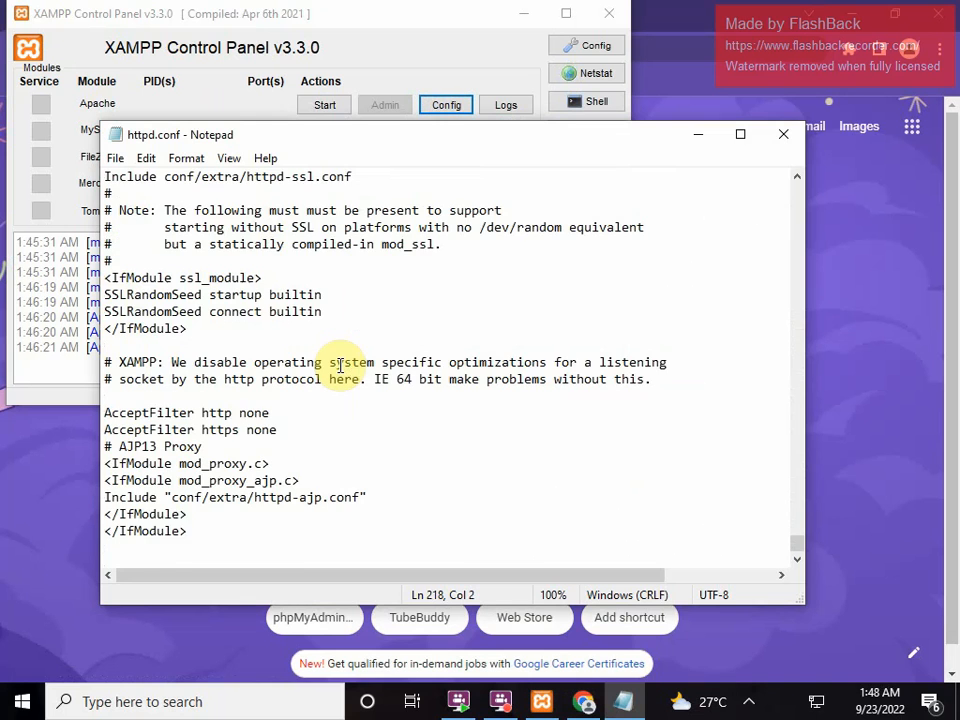
scroll(360, 398, up, 9)
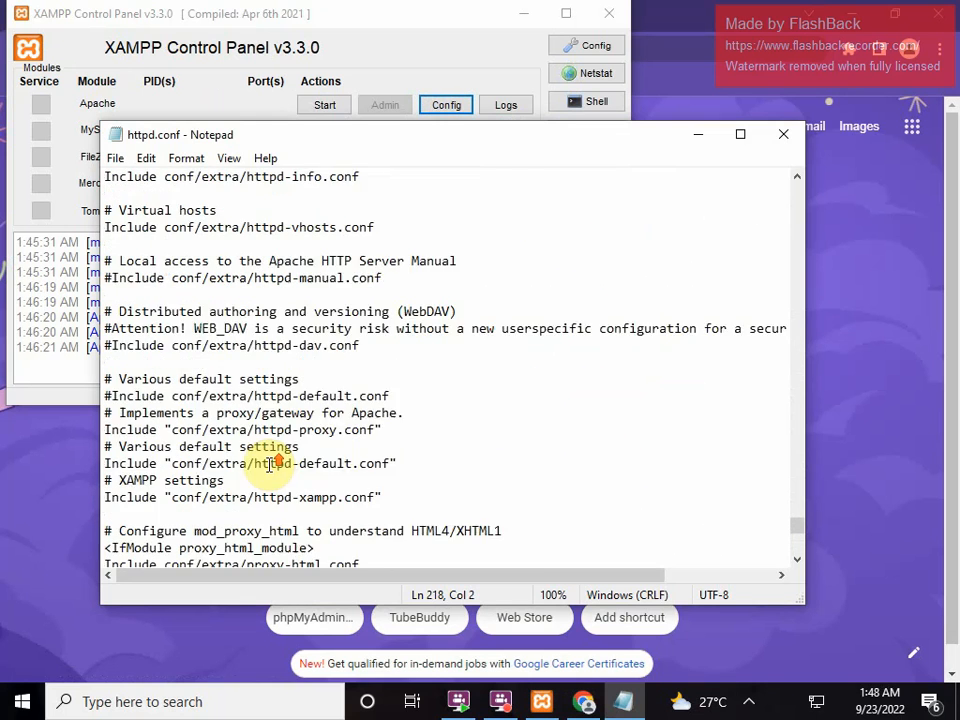
scroll(270, 463, up, 9)
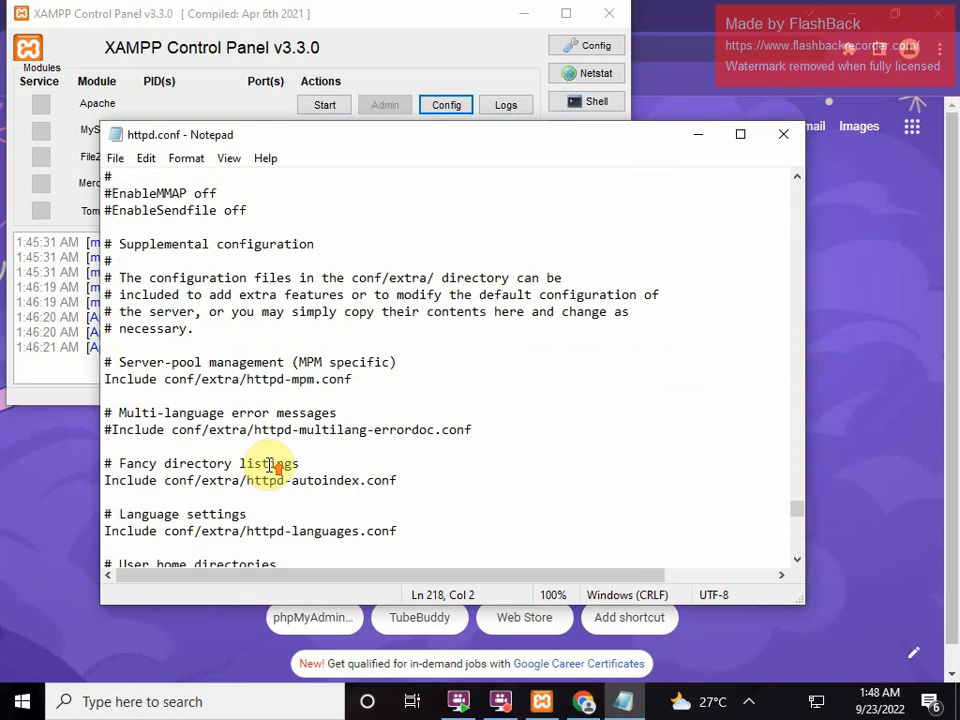
scroll(270, 463, up, 15)
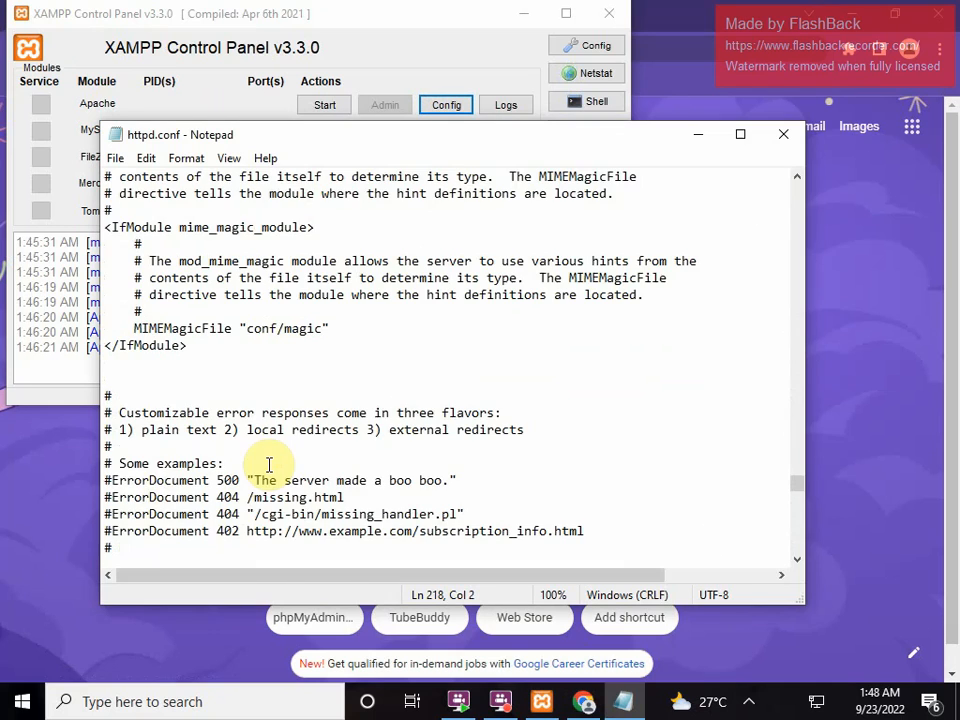
scroll(269, 465, up, 20)
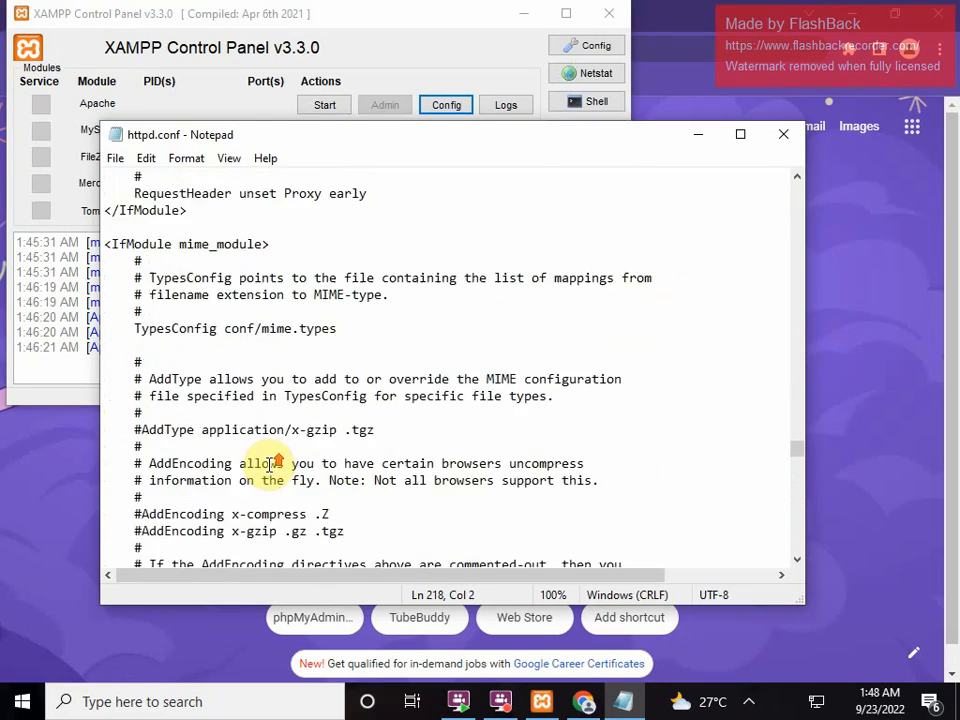
scroll(270, 463, up, 20)
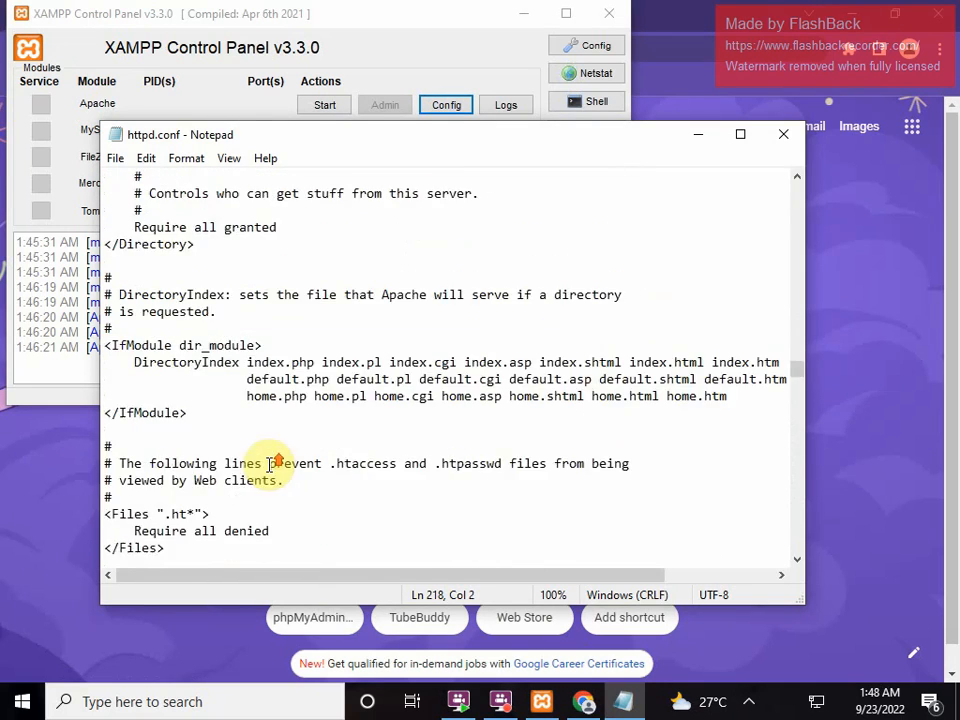
click(783, 133)
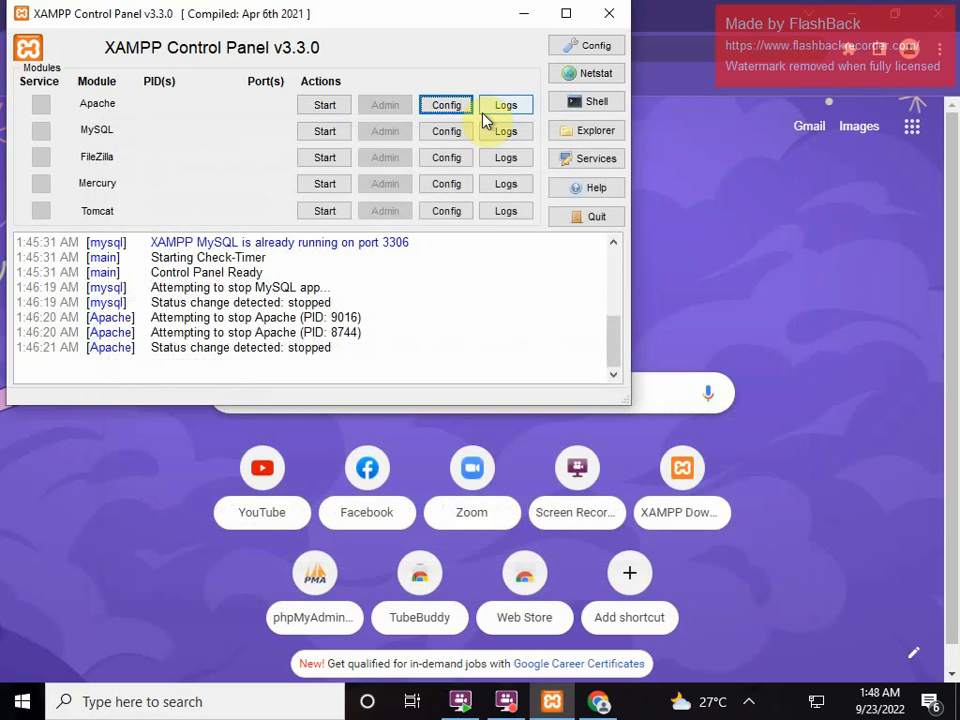
Step: Open Apache's httpd-ssl.conf, search it for "localhost" and close the file
click(448, 107)
click(530, 160)
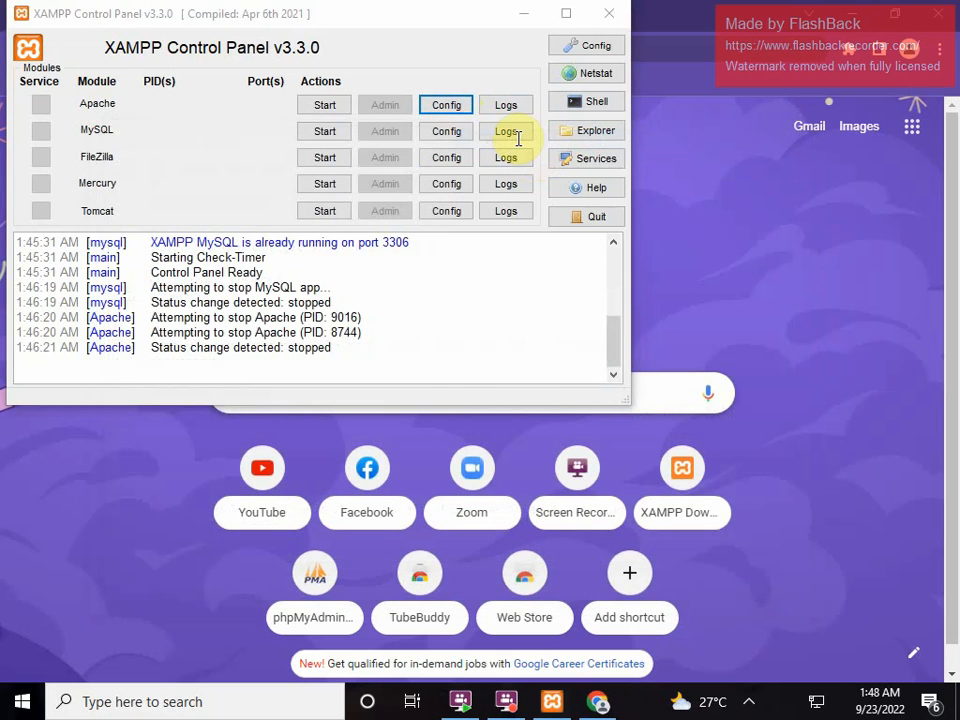
key(ctrl+f)
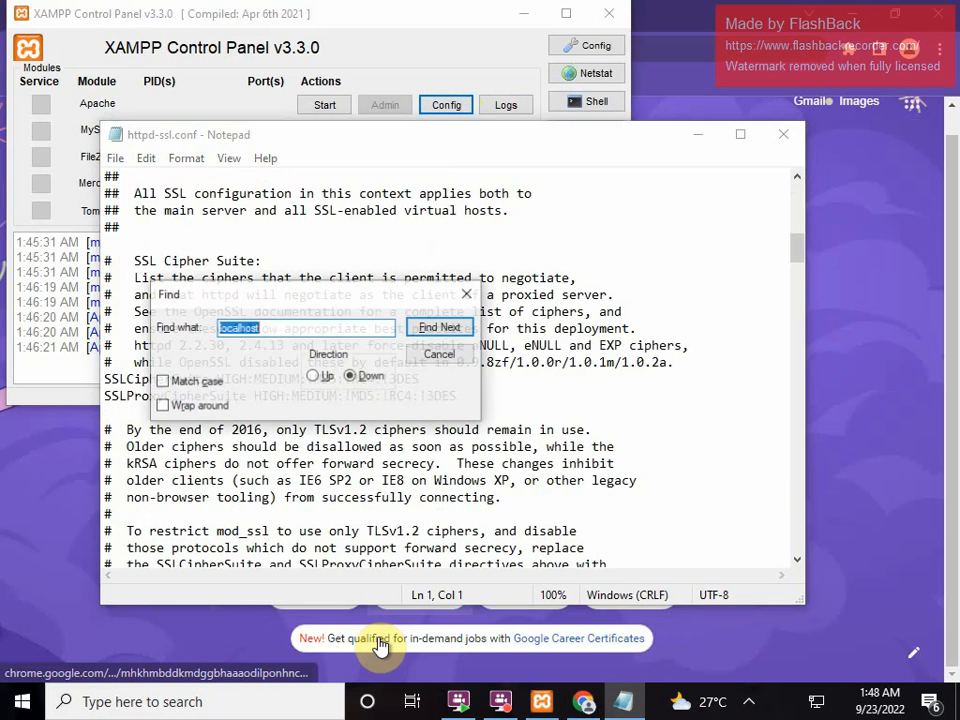
key(Return)
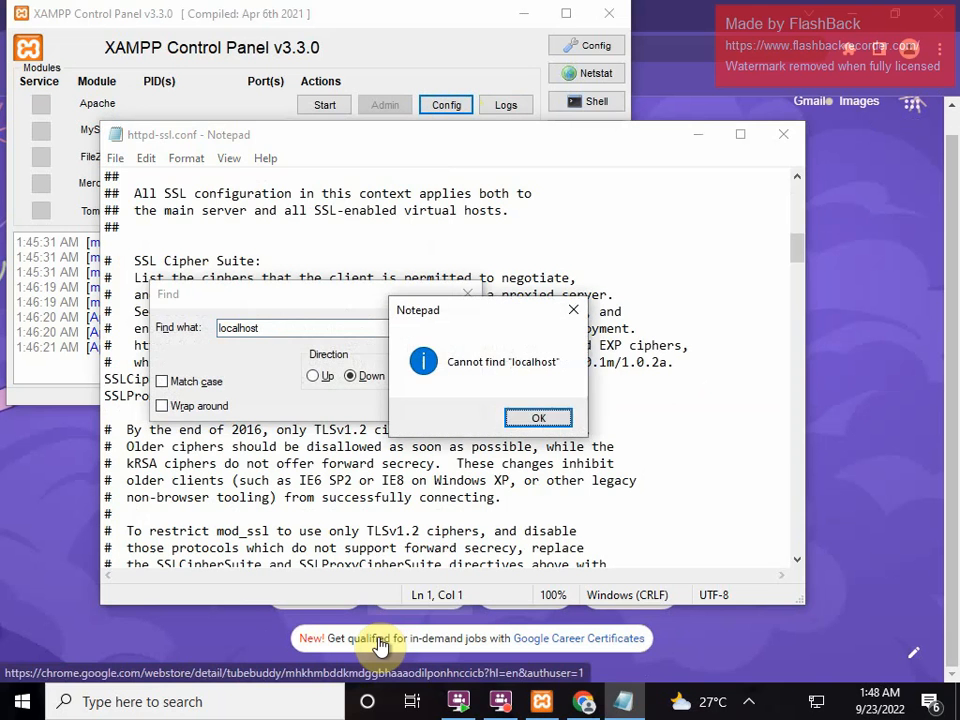
click(575, 312)
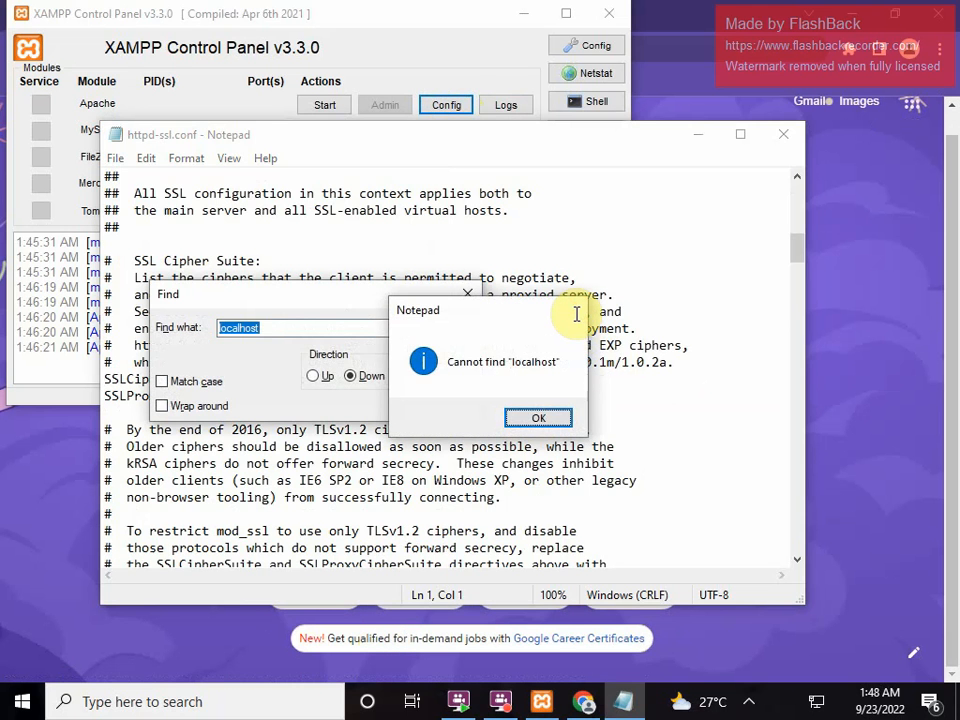
click(467, 294)
click(783, 134)
Step: Open Apache's httpd-xampp.conf, search it for "localhost", read to its end and close the file
click(446, 105)
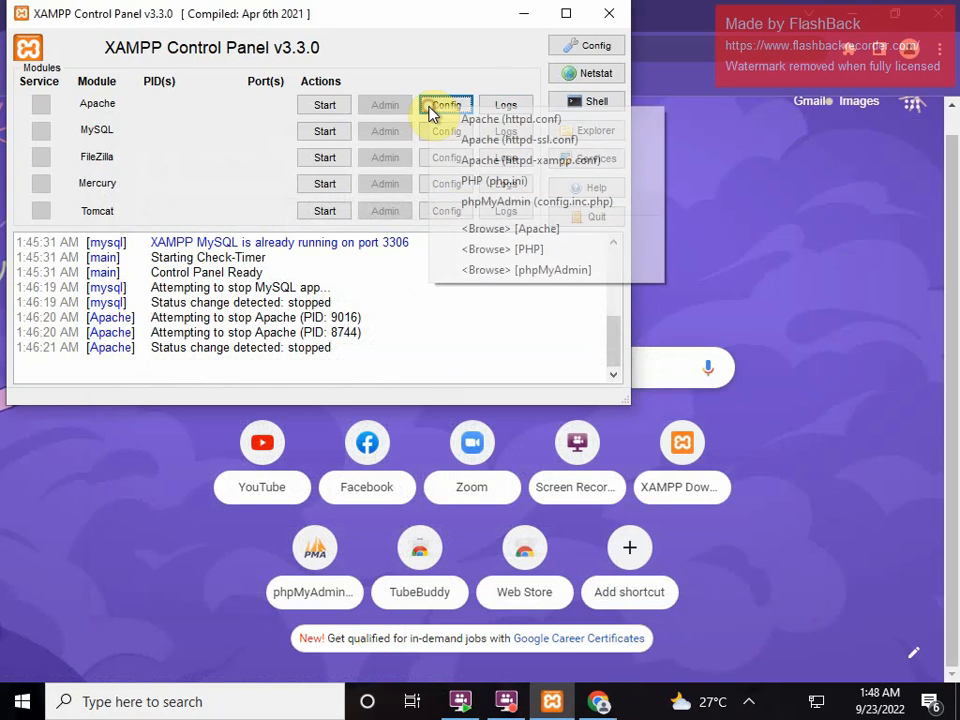
click(519, 160)
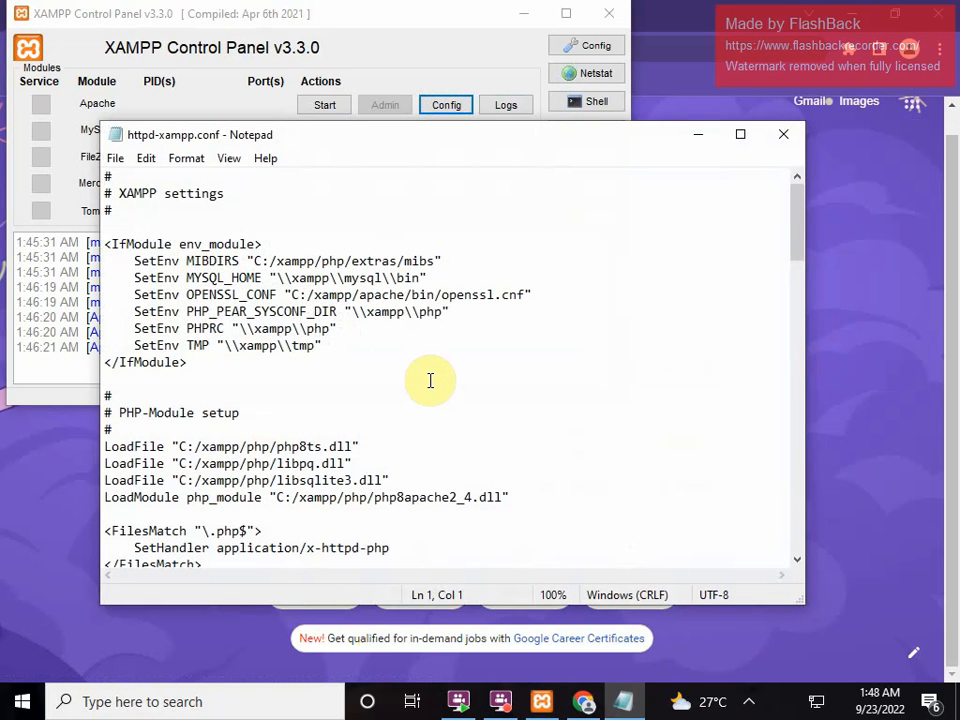
key(ctrl+f)
key(Return)
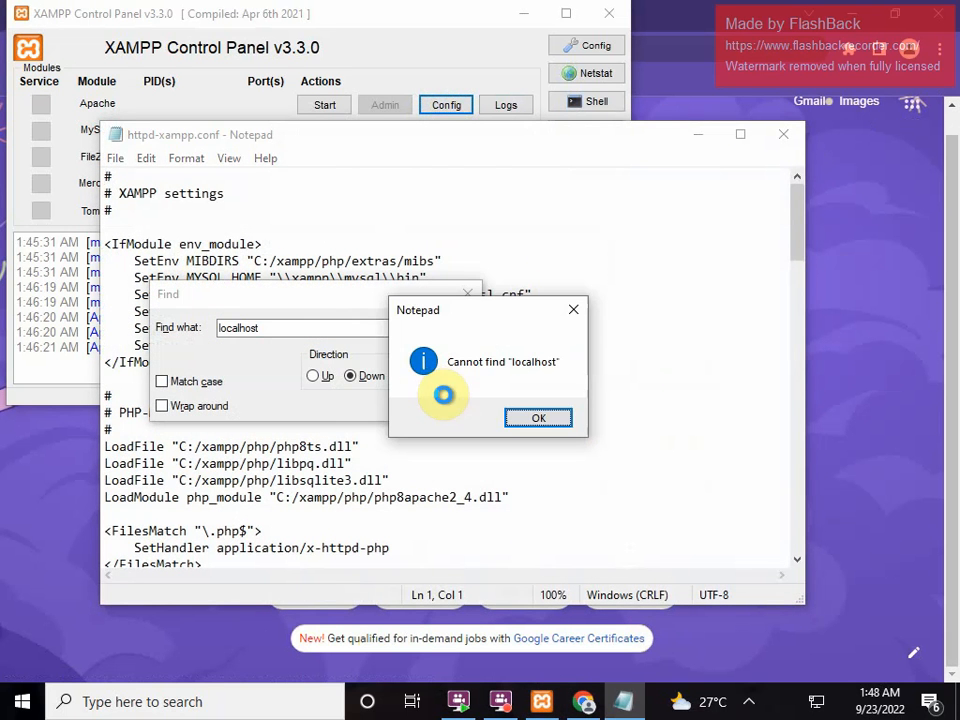
click(572, 310)
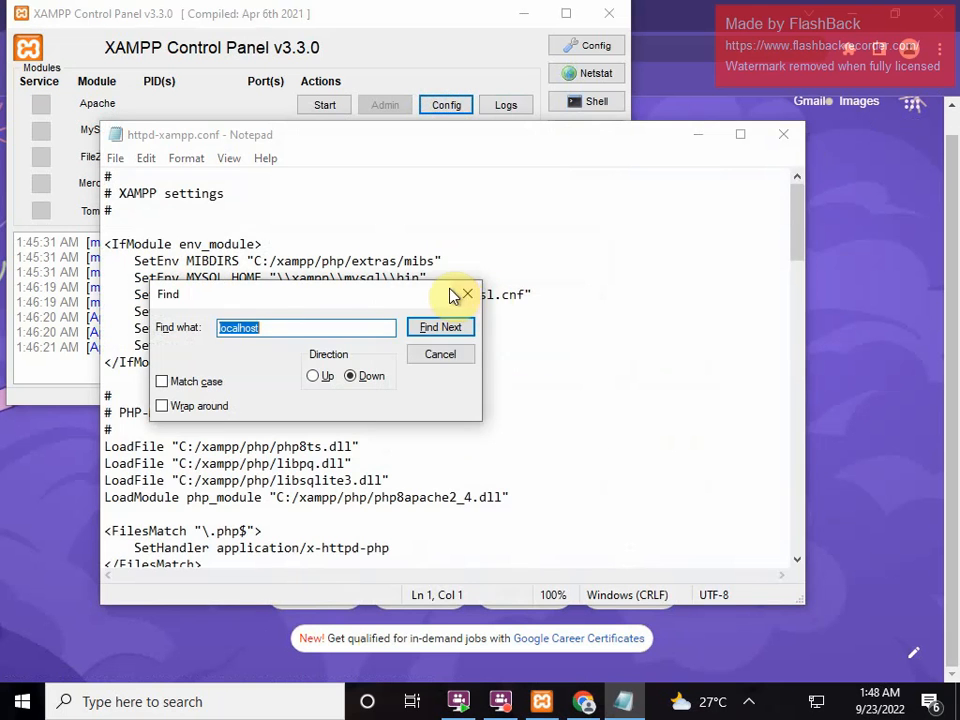
click(465, 292)
scroll(437, 388, down, 20)
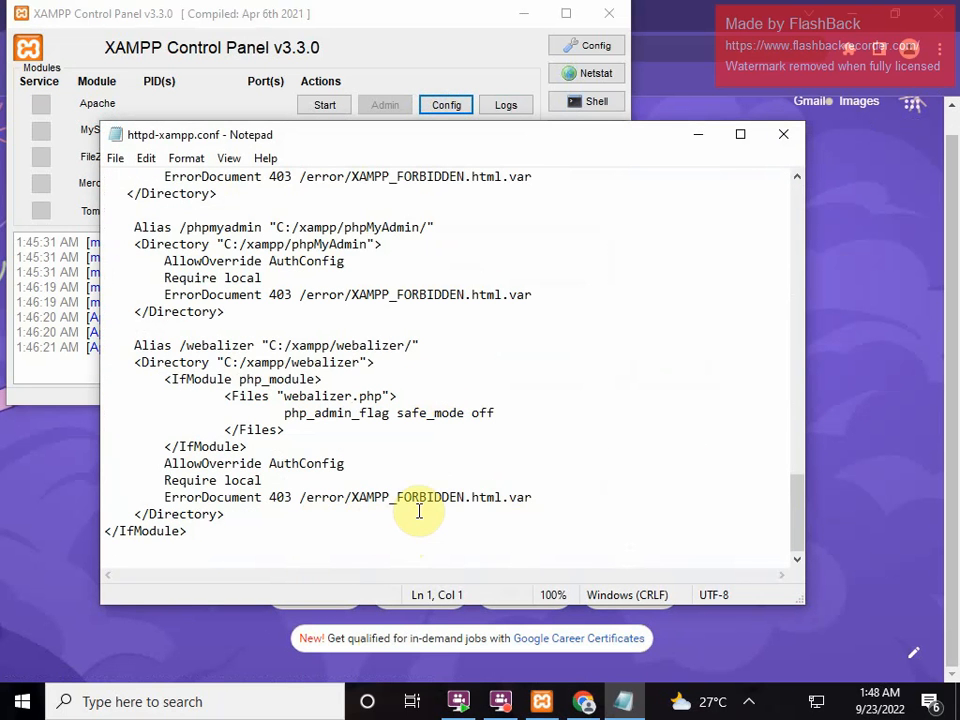
click(784, 134)
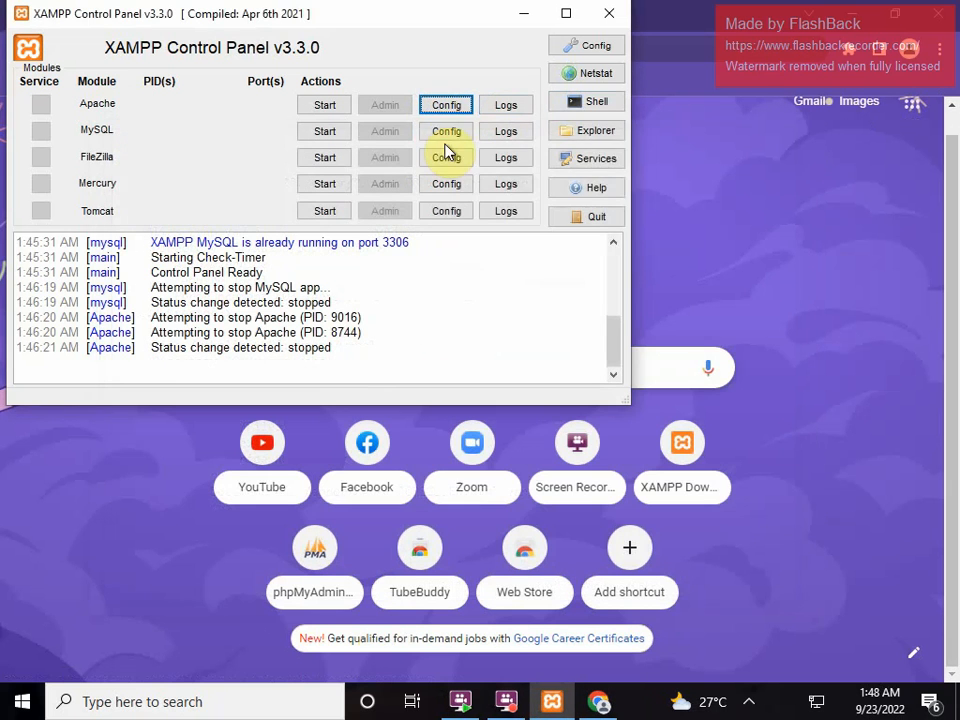
Step: Open phpMyAdmin's config.inc.php from the Apache configuration files, search it for "localhost", read through it and close the file
click(455, 133)
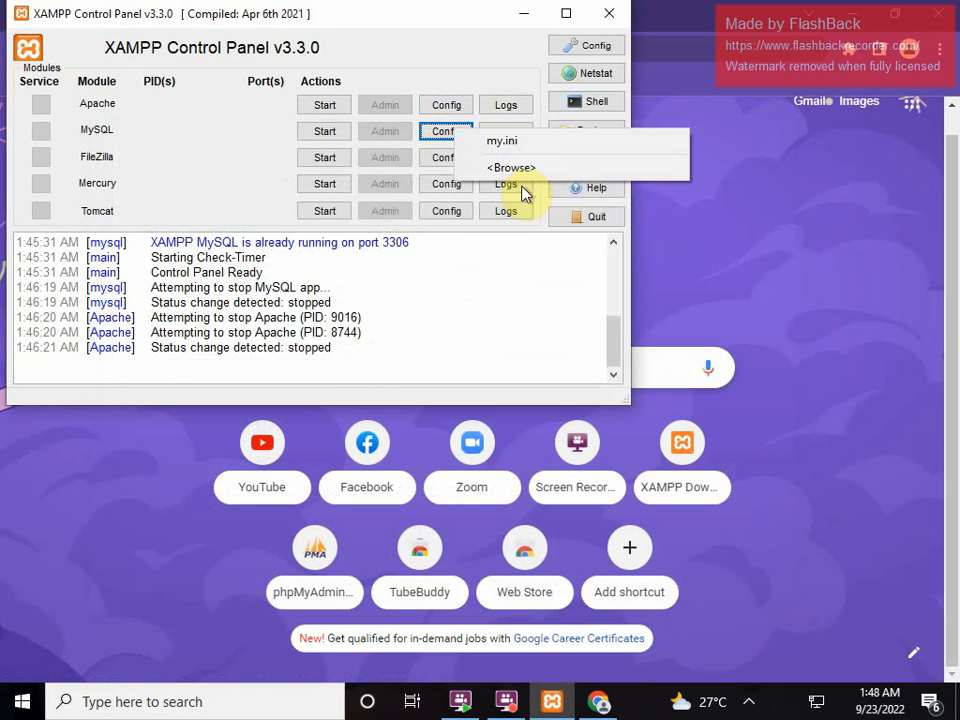
click(446, 106)
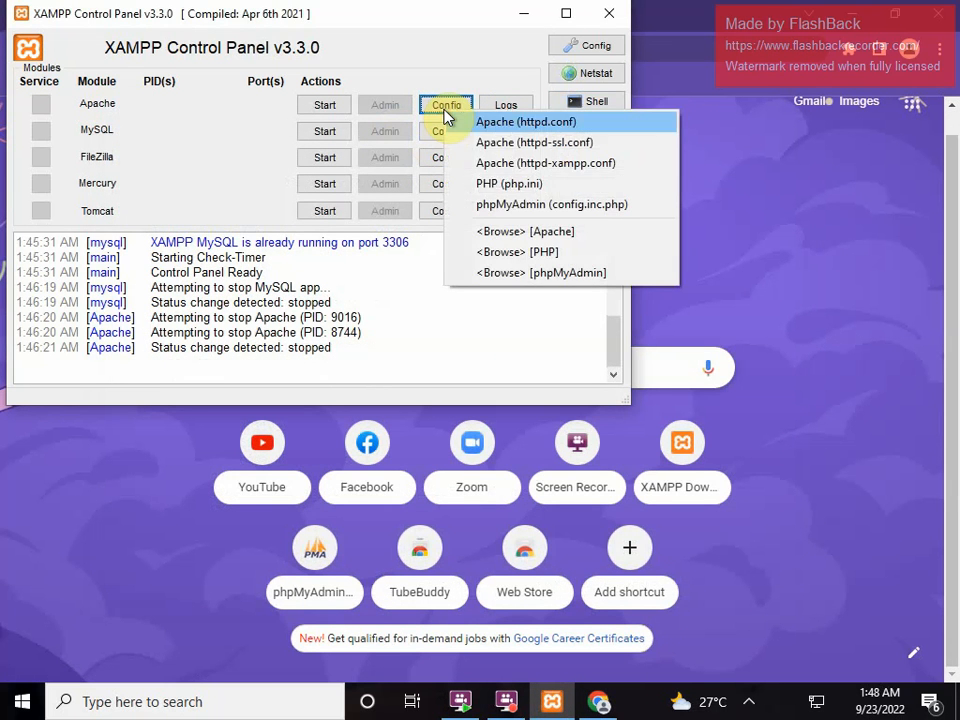
click(531, 204)
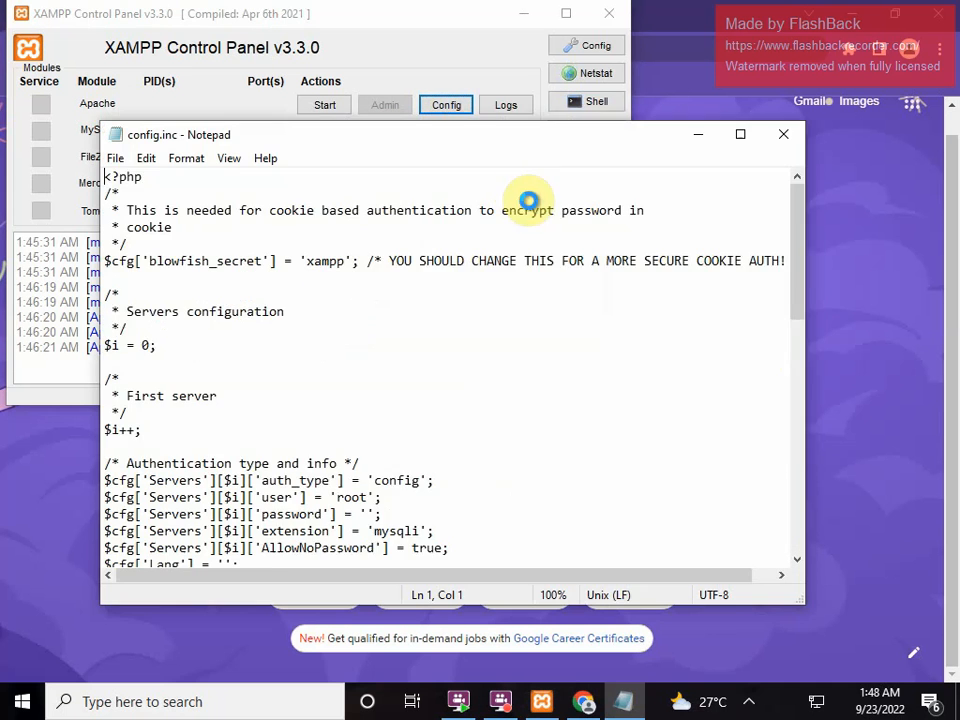
scroll(375, 414, down, 8)
key(ctrl+f)
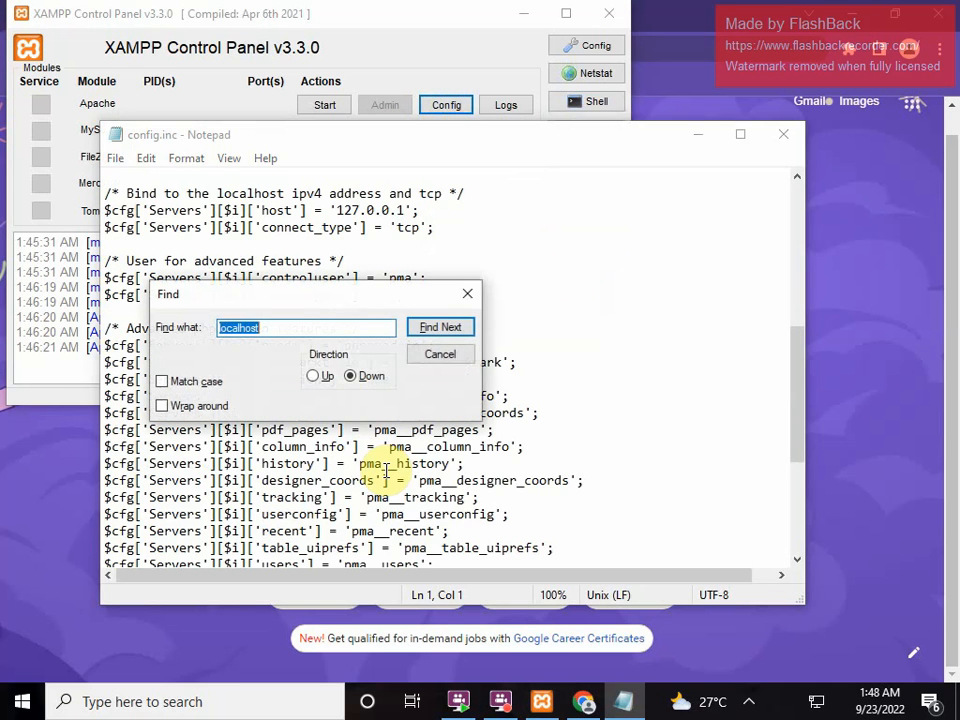
key(Return)
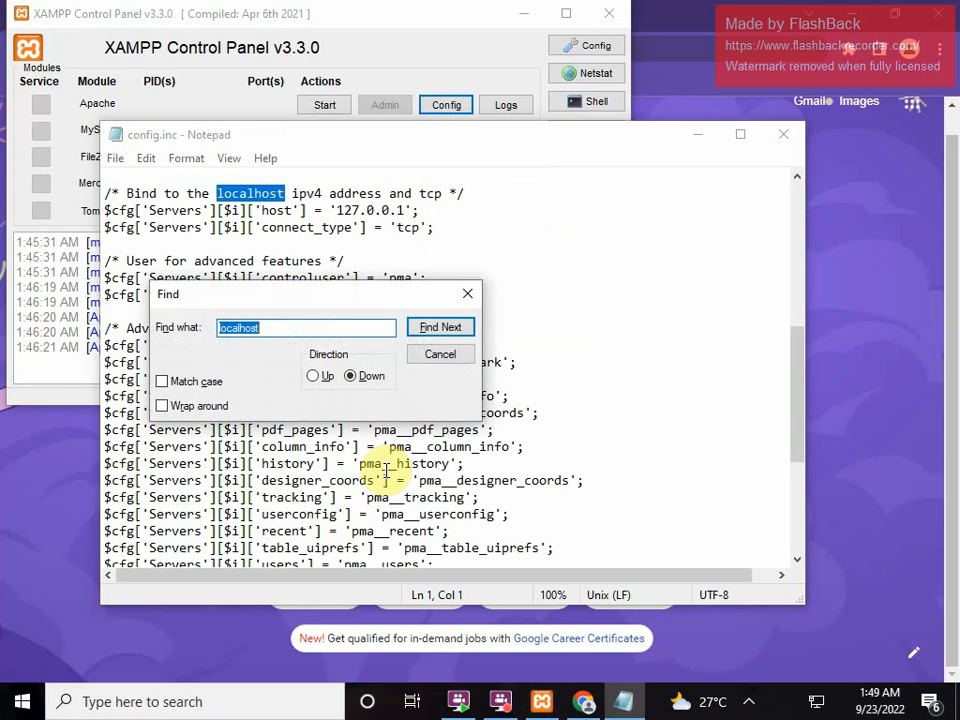
click(467, 294)
scroll(470, 304, down, 5)
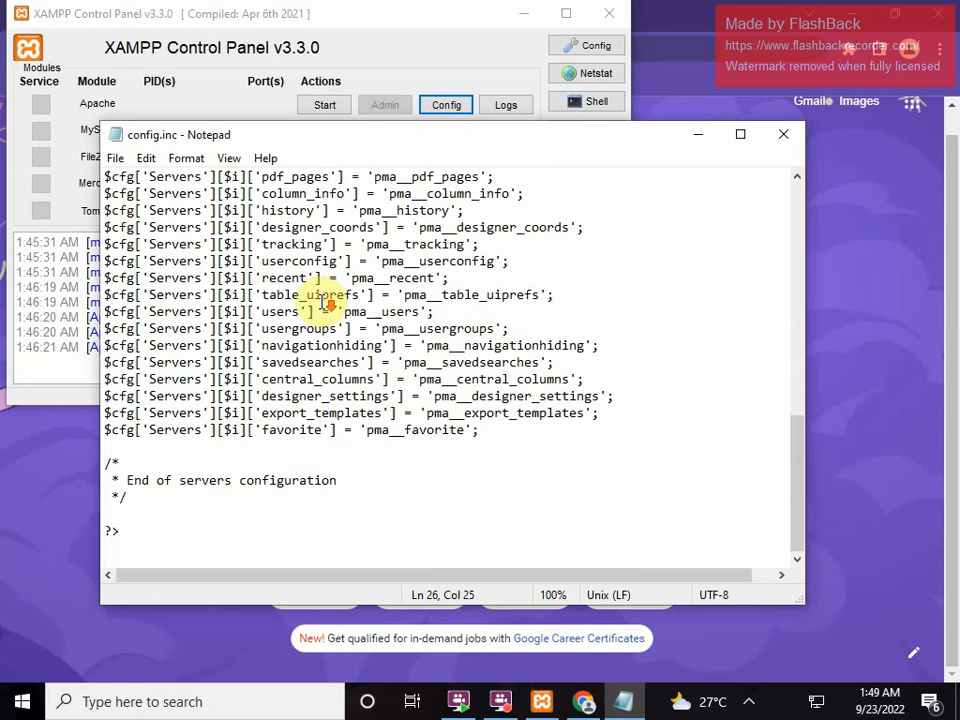
scroll(325, 300, up, 10)
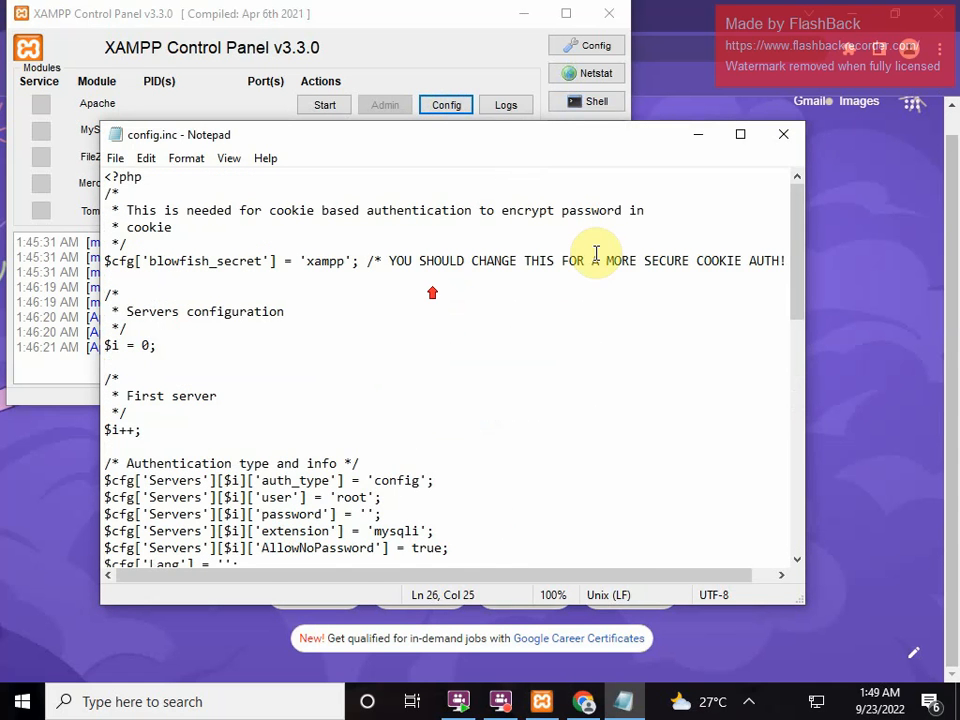
click(784, 134)
Step: Browse the phpMyAdmin installation folder from Apache's configuration options and close the folder window
click(440, 106)
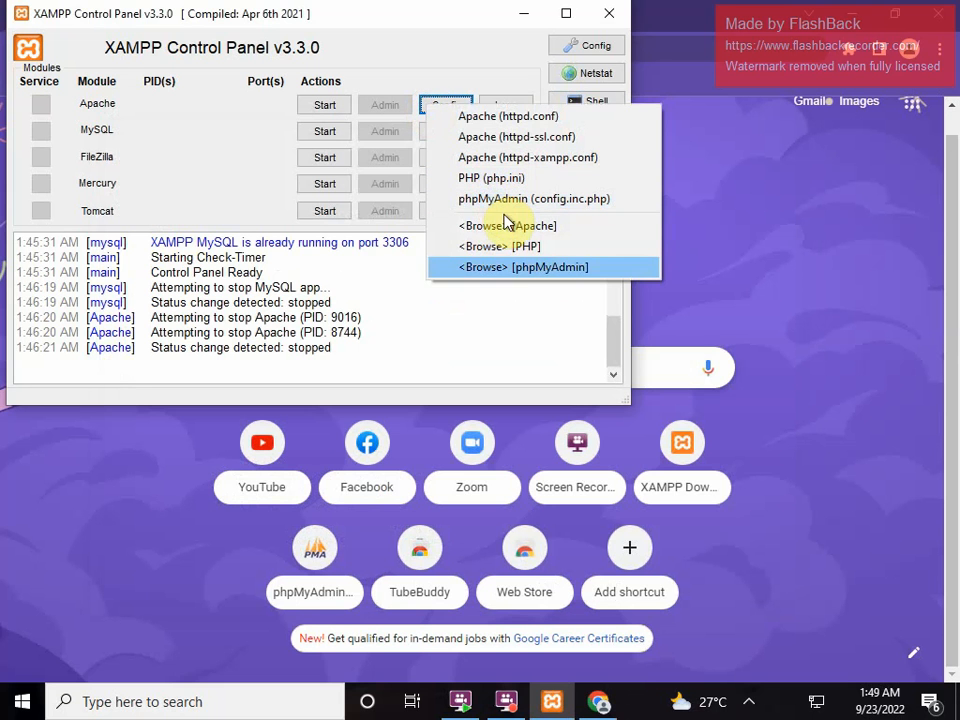
click(524, 269)
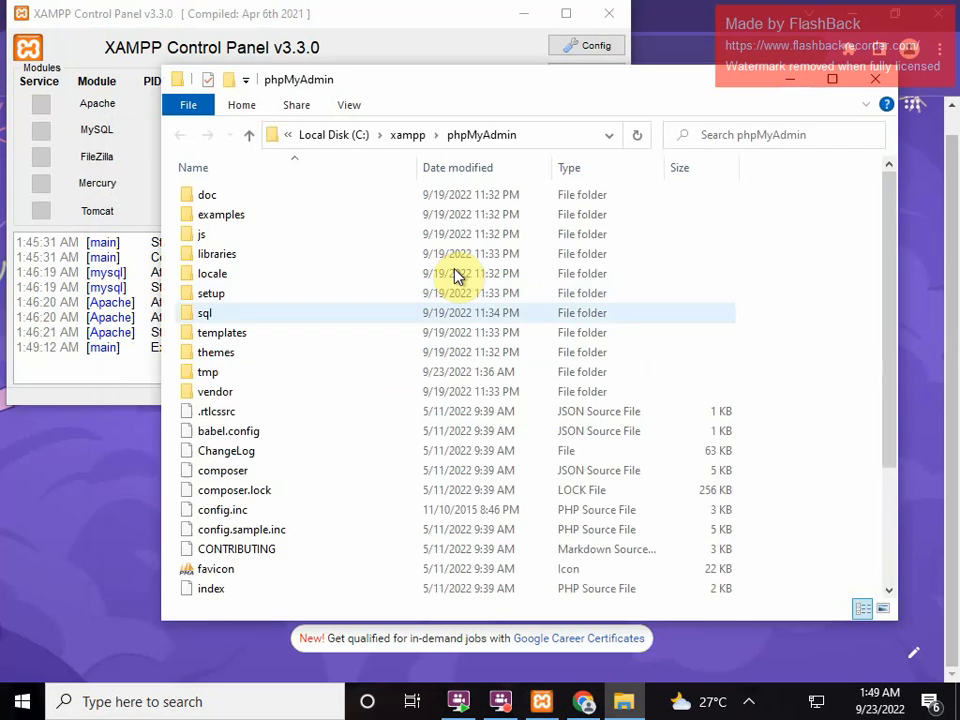
click(866, 88)
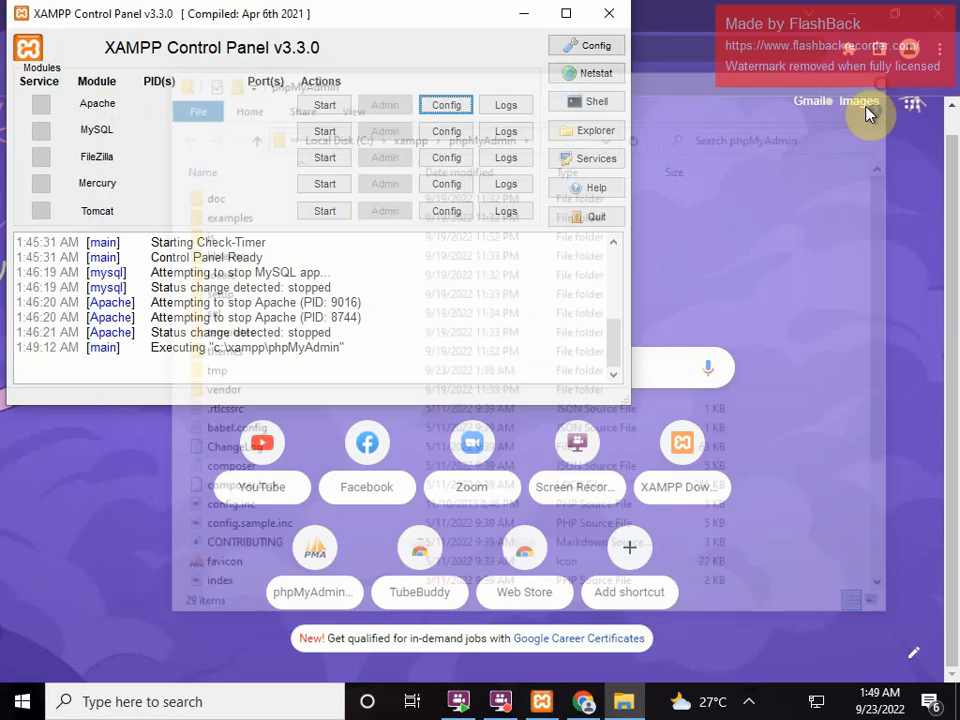
Step: Start the Apache and MySQL modules, and load localhost:80/phpmyadmin in Chrome
click(318, 104)
click(321, 128)
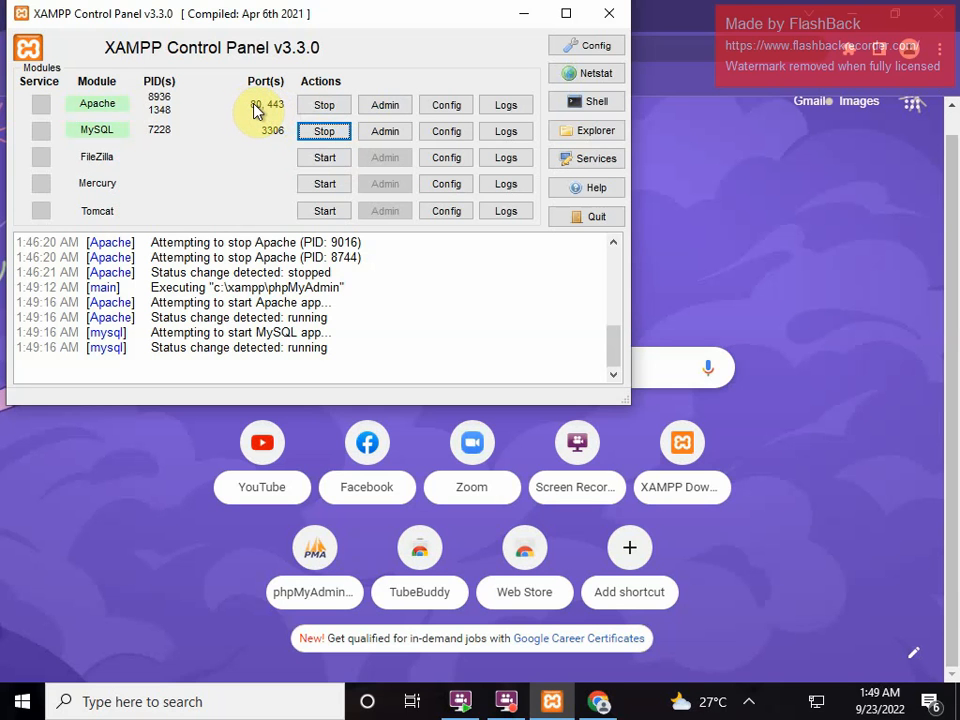
click(598, 701)
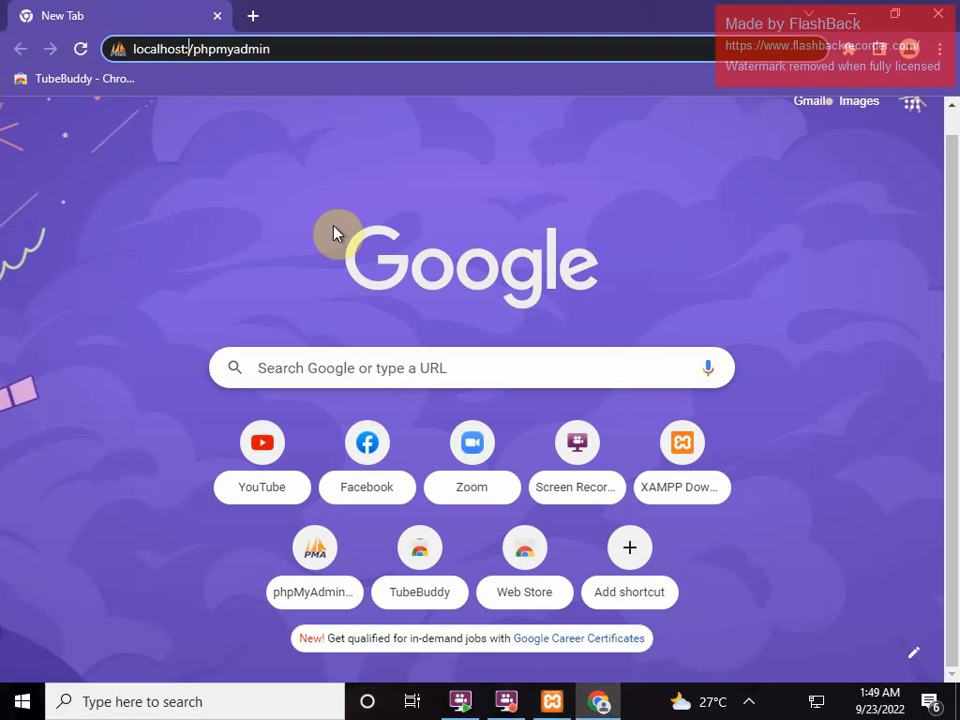
text(80)
key(Return)
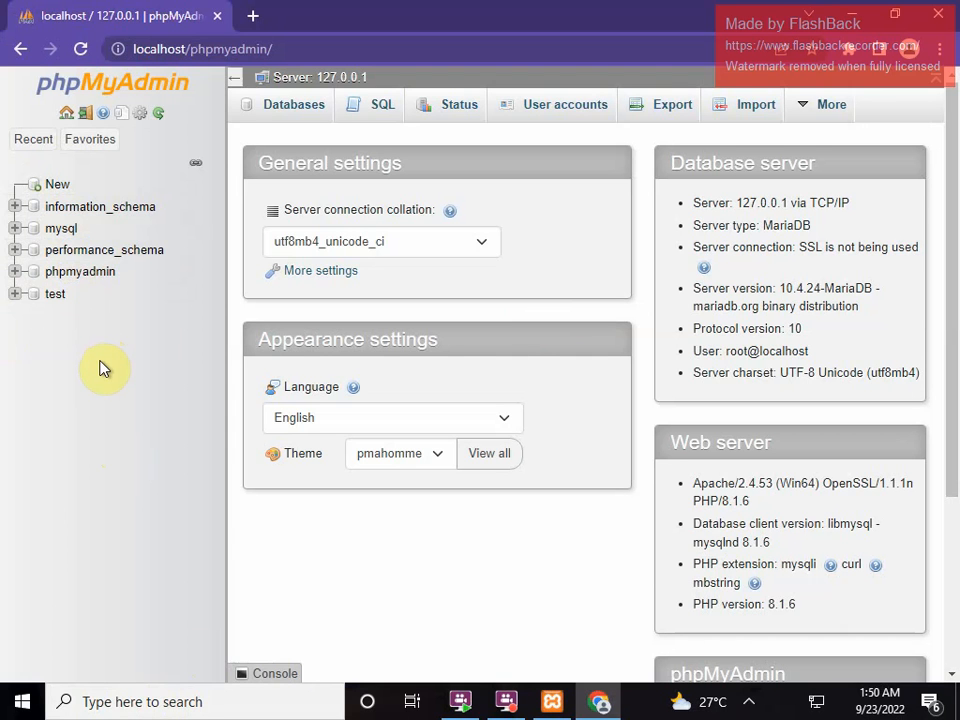
Step: Expand the information_schema database, look through its list of tables and collapse it again
click(16, 208)
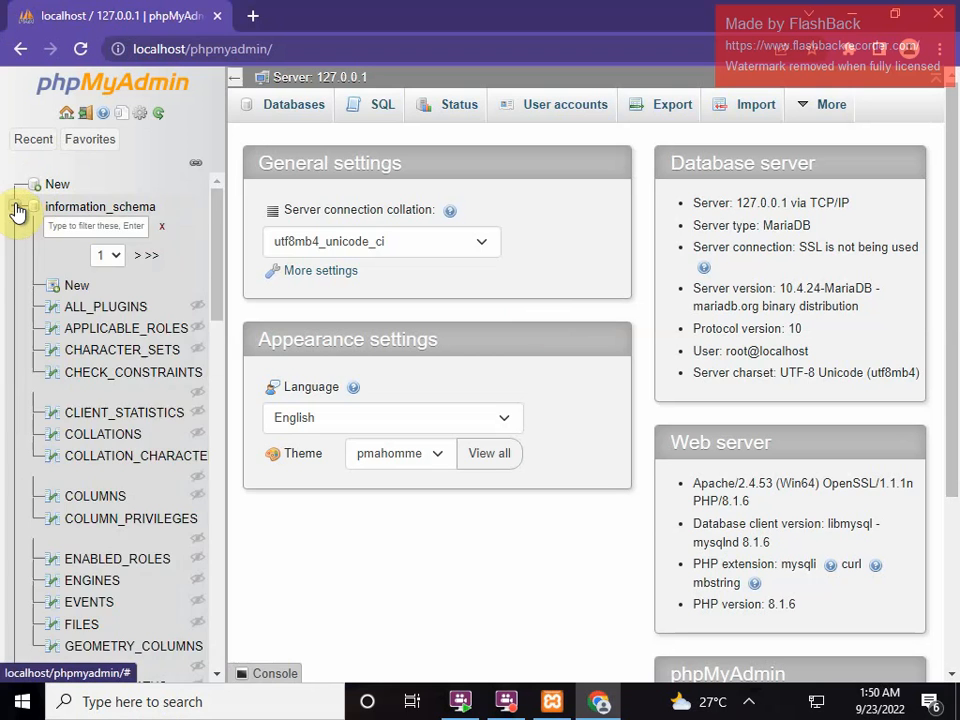
scroll(111, 489, down, 5)
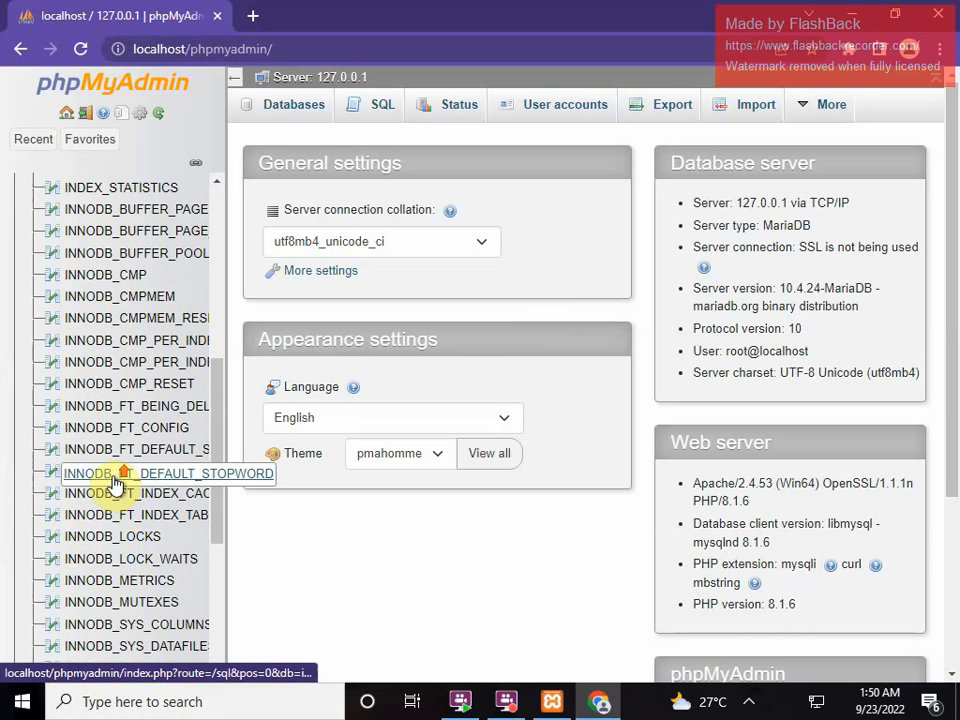
scroll(79, 255, up, 5)
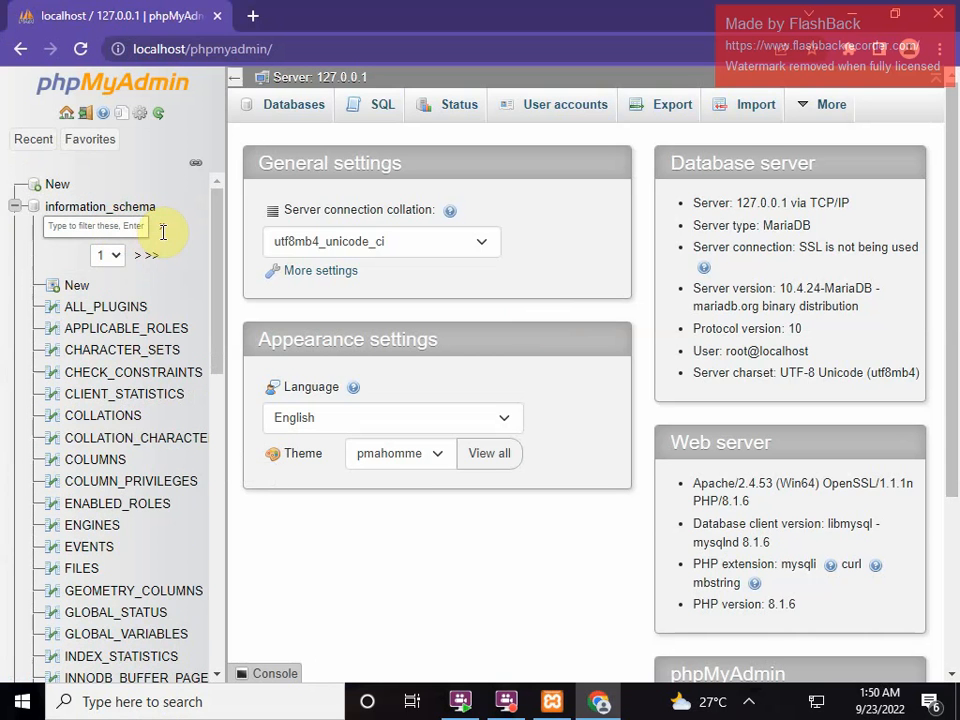
click(16, 207)
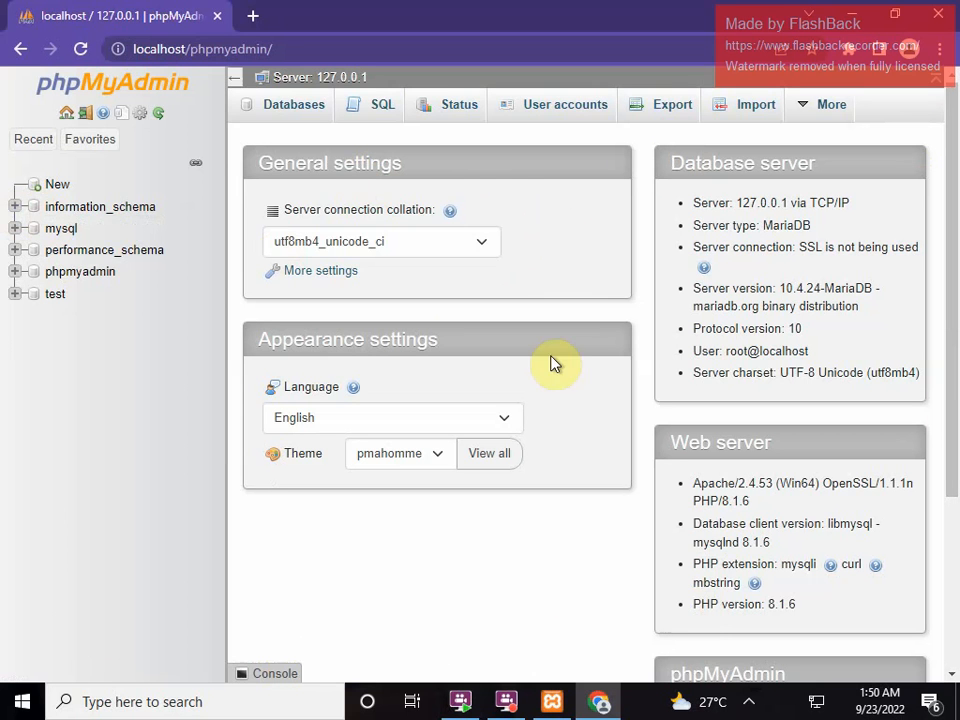
Step: Look over the server's Databases page and the SQL query page
click(257, 118)
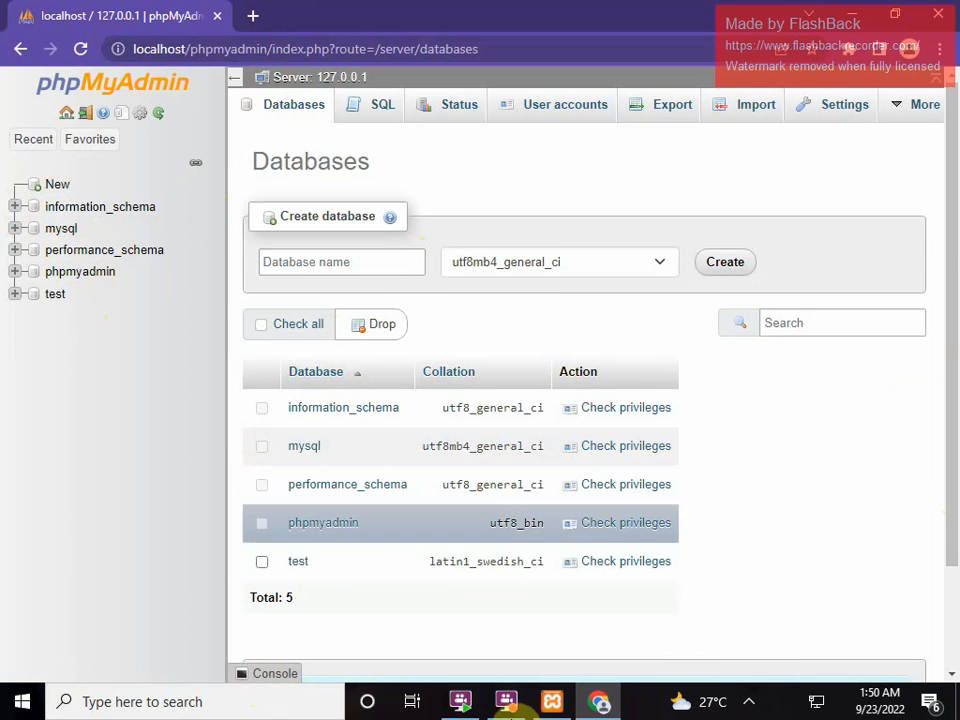
scroll(407, 591, down, 2)
scroll(300, 620, up, 2)
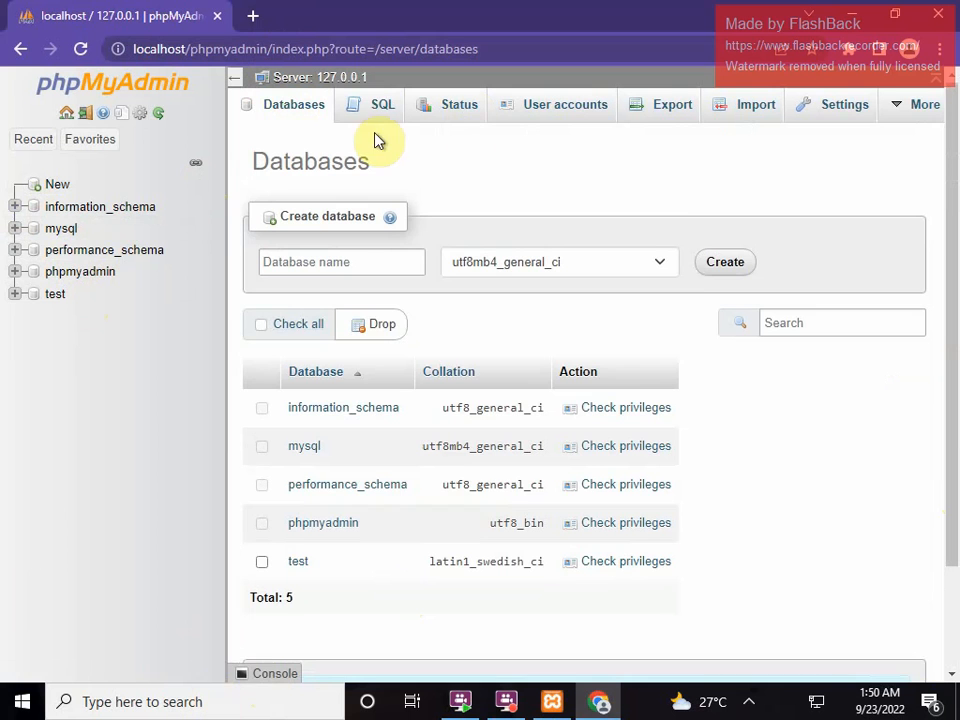
click(378, 106)
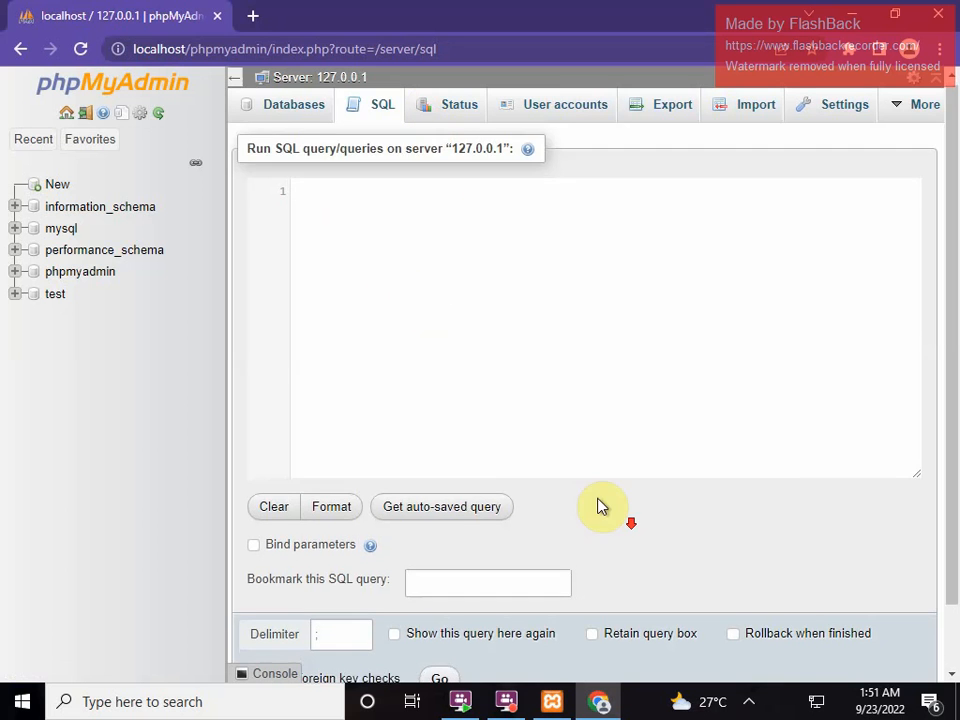
scroll(602, 506, down, 2)
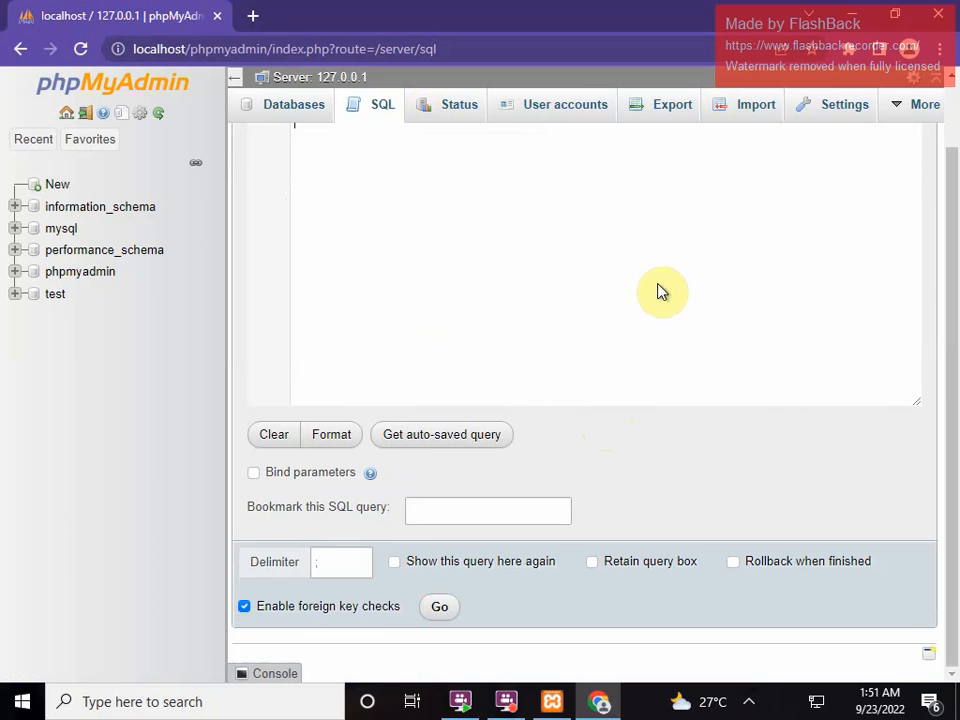
scroll(495, 313, up, 2)
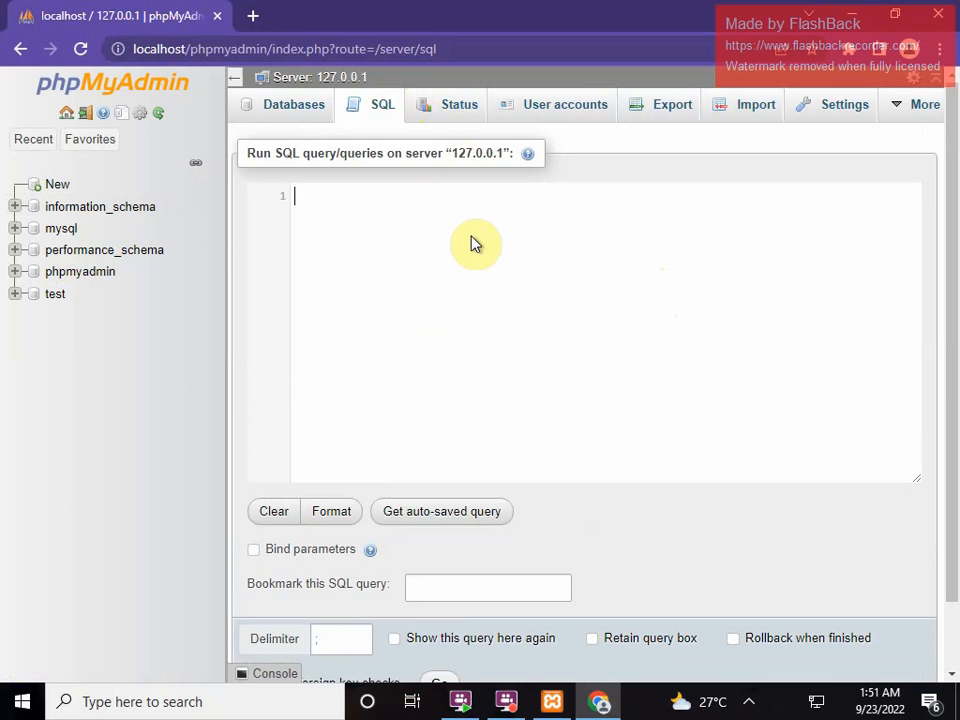
Step: View the server's Status, User accounts, Export and Settings pages one after another
click(464, 109)
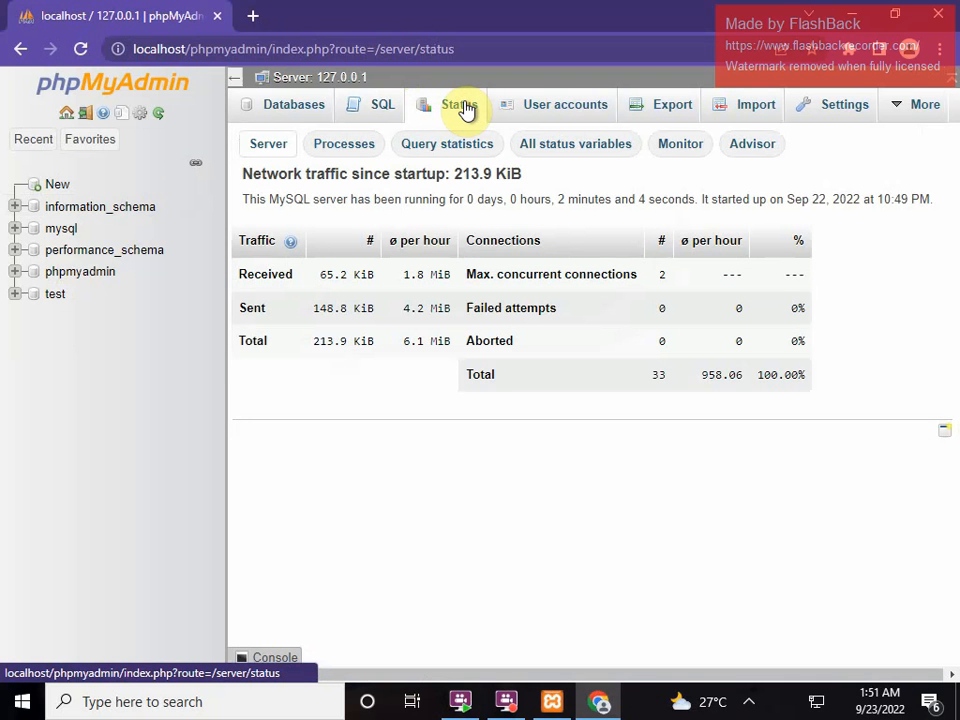
click(555, 110)
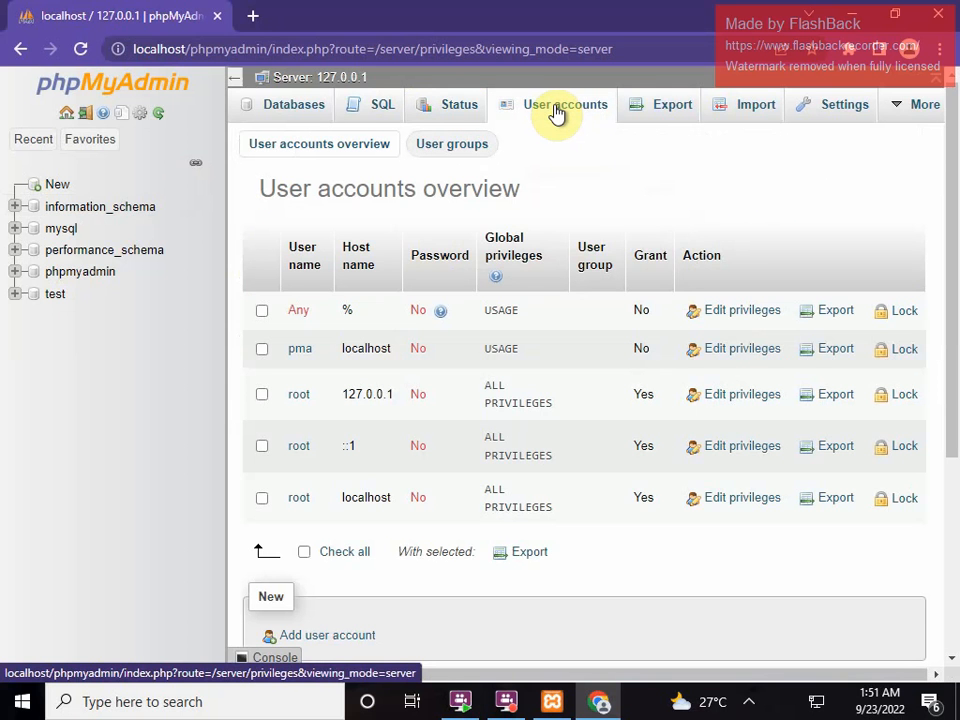
click(654, 121)
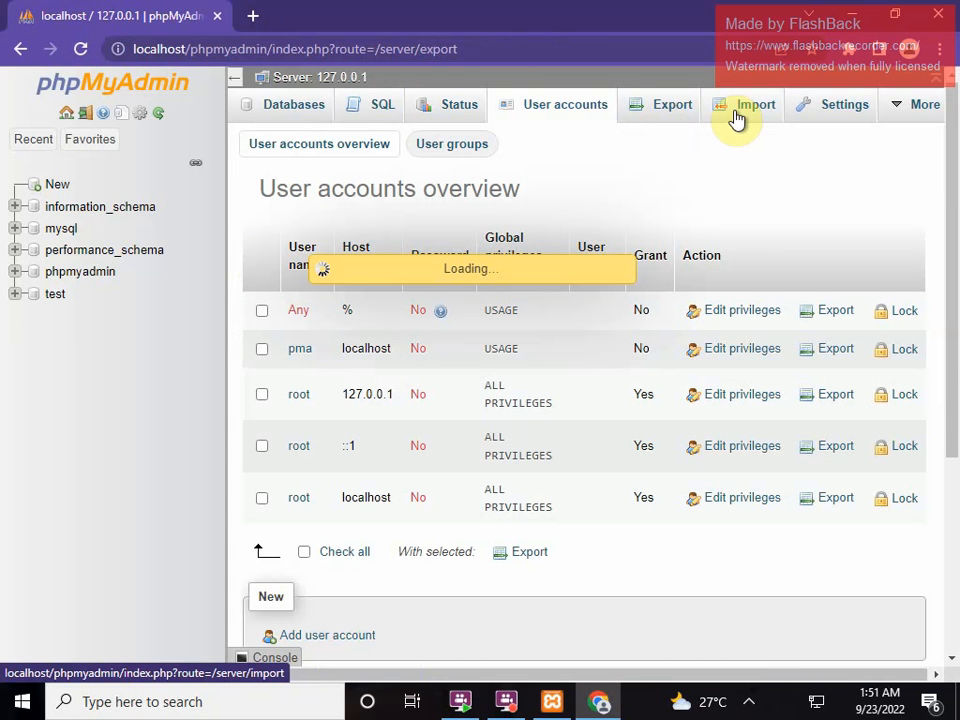
click(655, 114)
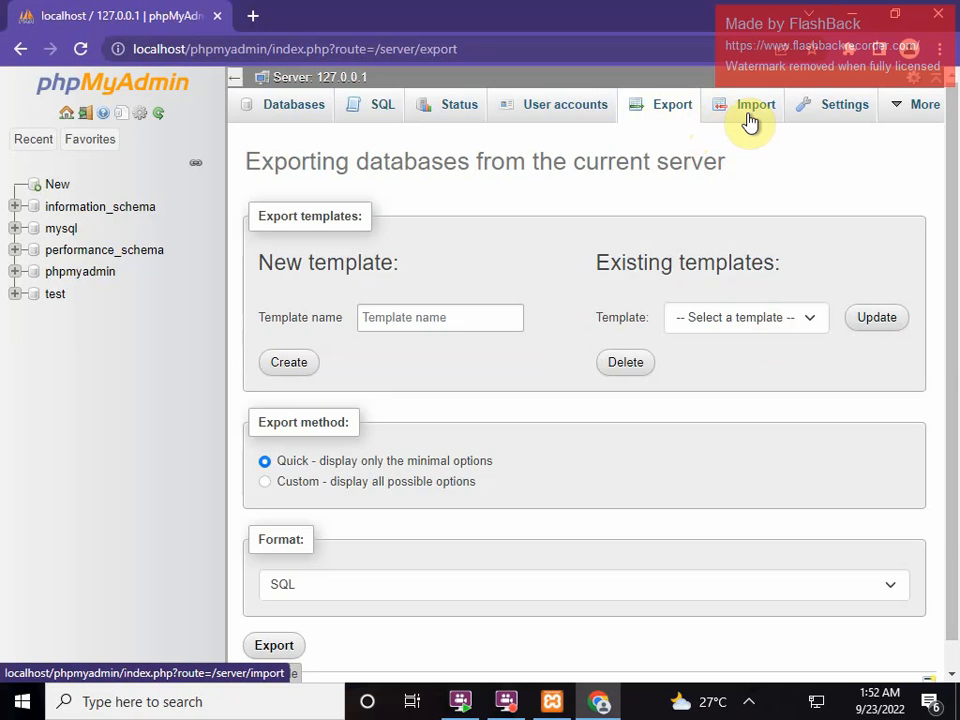
click(829, 108)
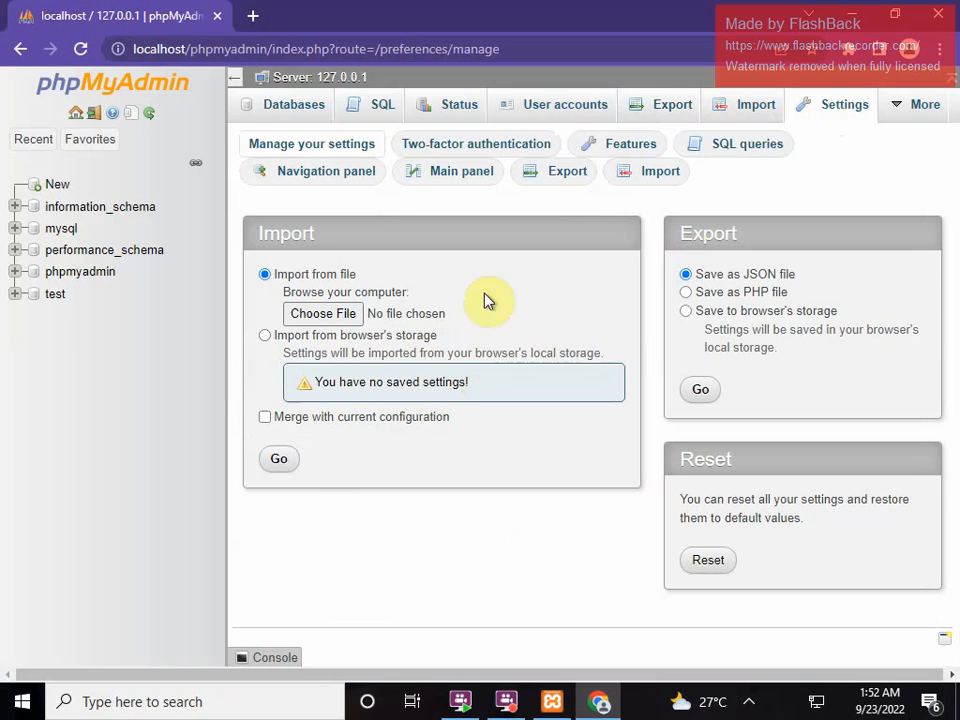
mouse_move(910, 118)
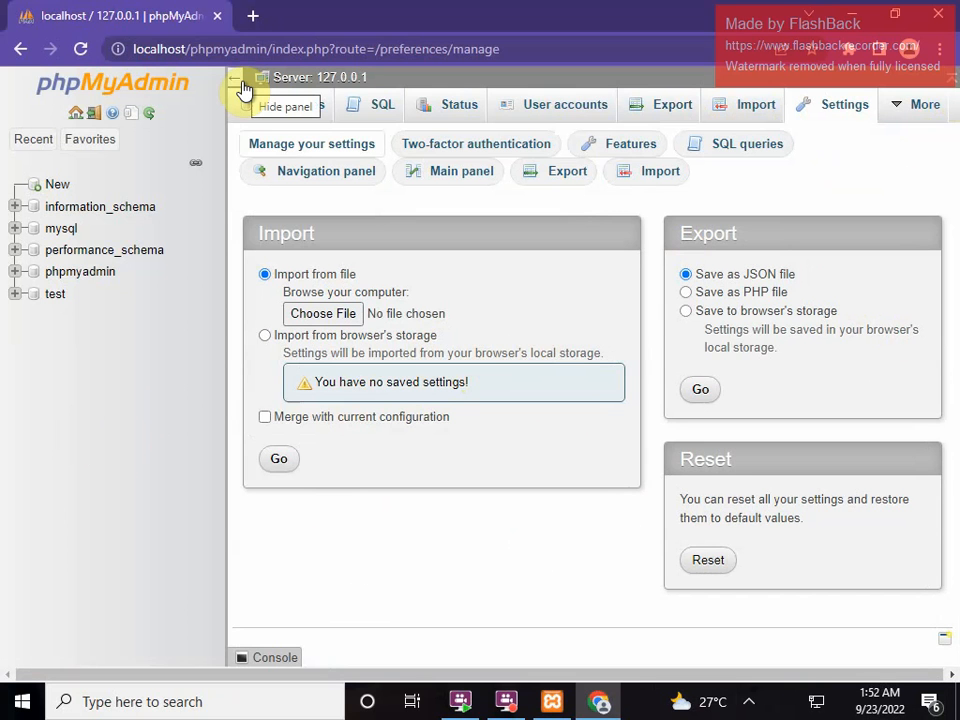
Step: Revisit the server Status page and look over the SQL query page again
click(440, 118)
click(383, 117)
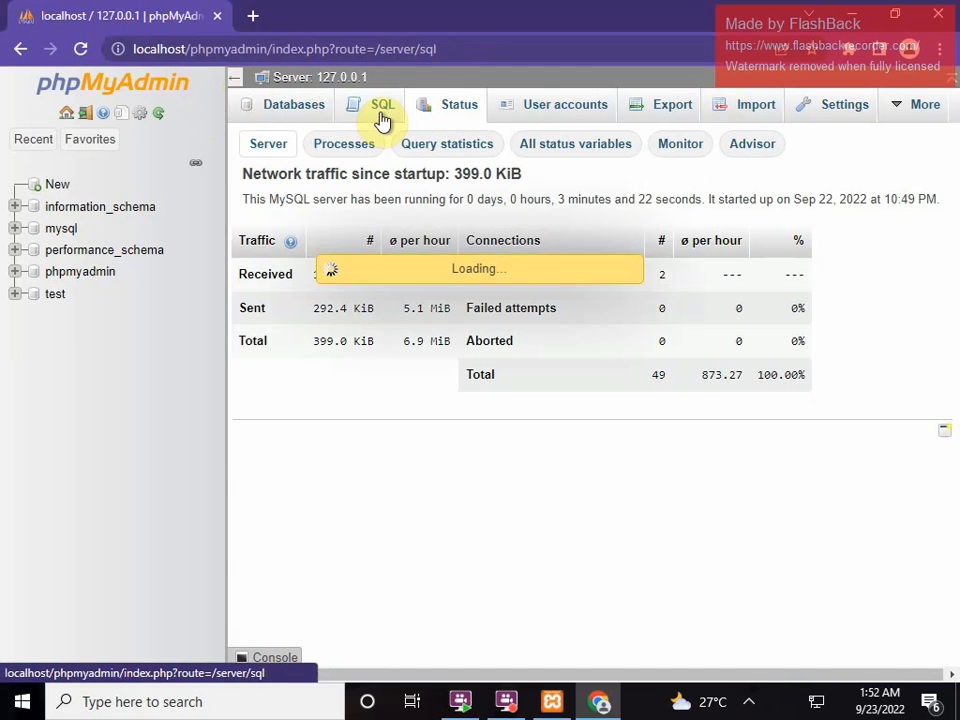
scroll(475, 376, down, 2)
scroll(475, 385, up, 2)
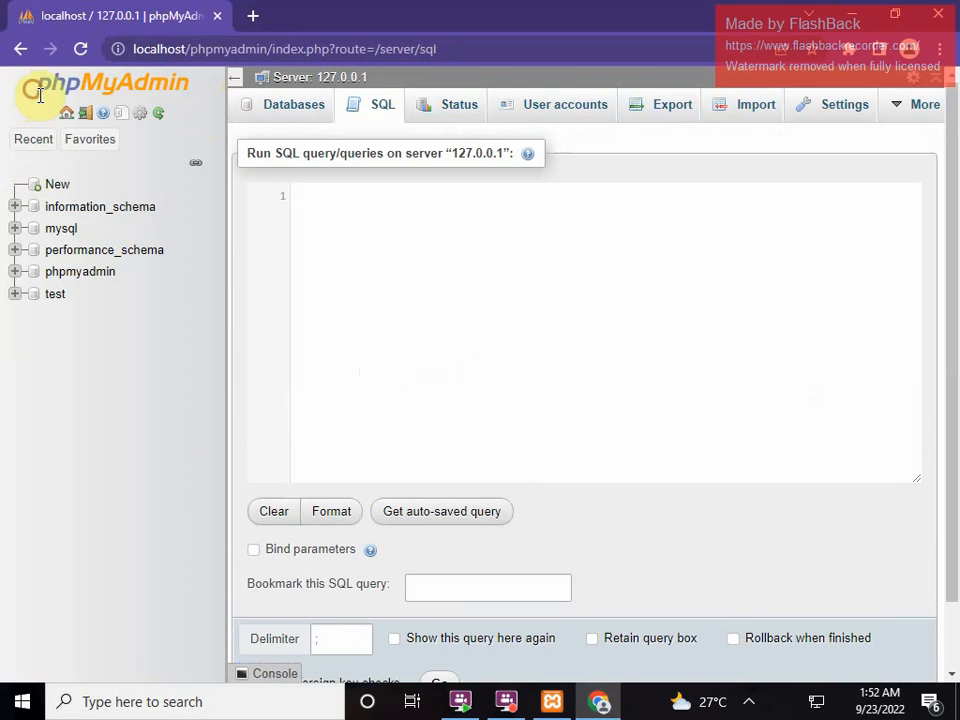
Step: Highlight the phpMyAdmin logo, return to the phpMyAdmin home page and clear the highlight
drag(40, 95, 214, 86)
click(171, 94)
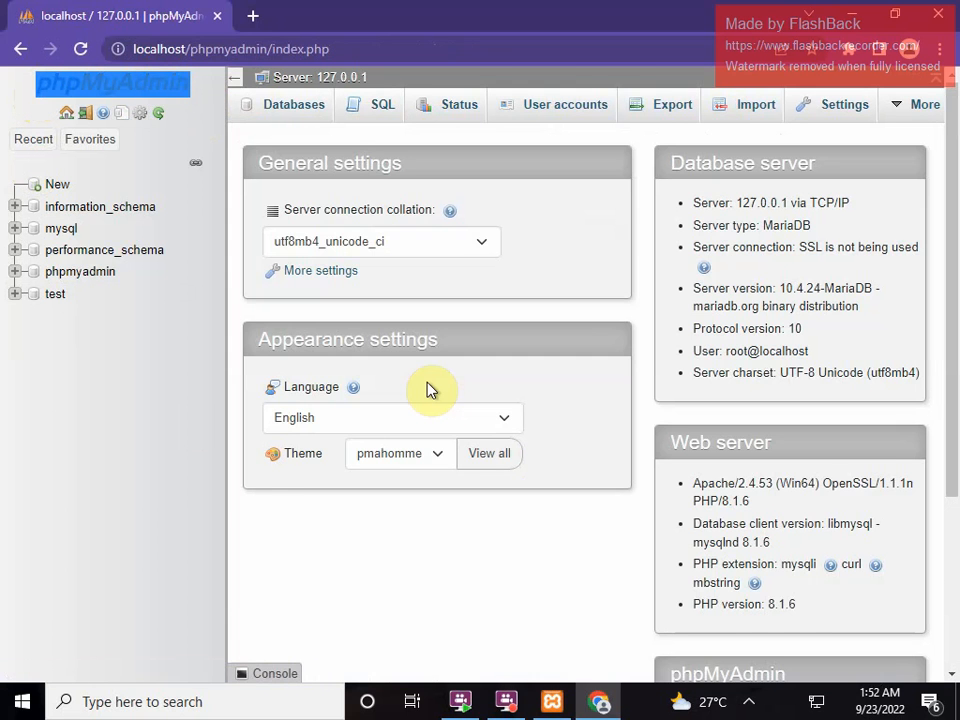
click(111, 452)
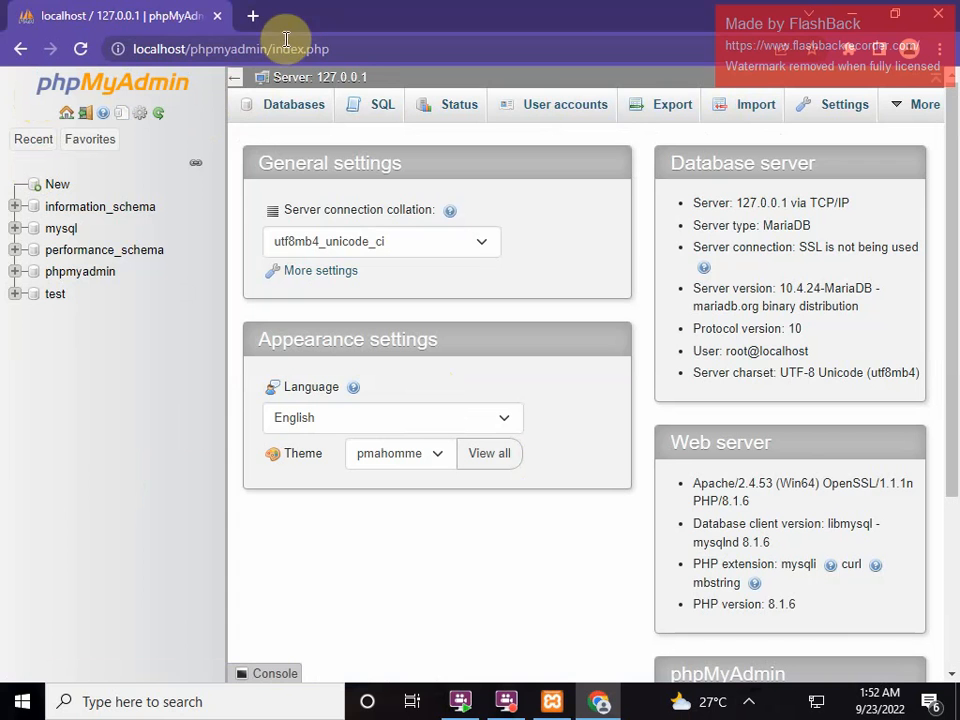